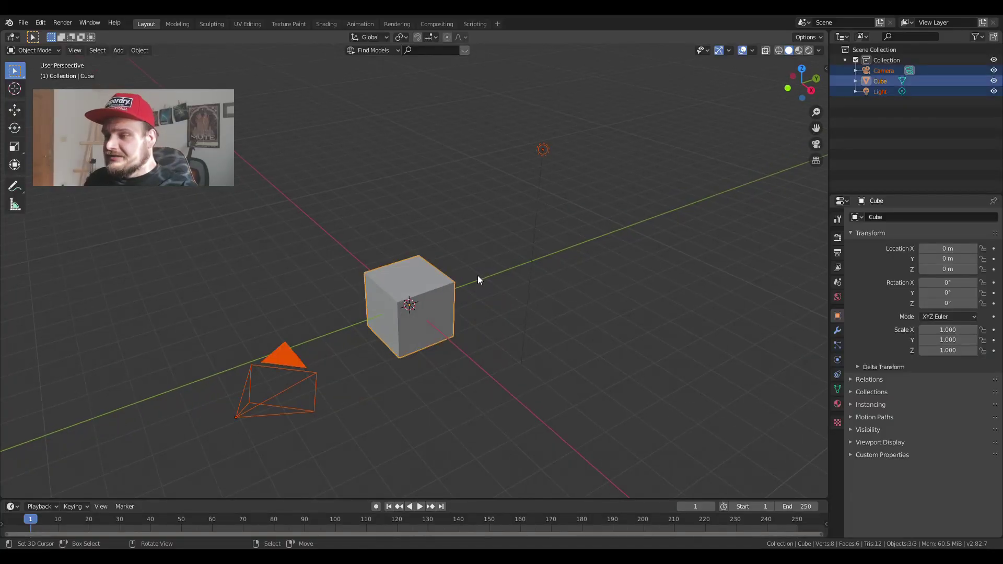
- Delete the default objects and add a plane scaled up to 6
{"action": "key", "text": "x"}
{"action": "left_click", "coordinate": [478, 277]}
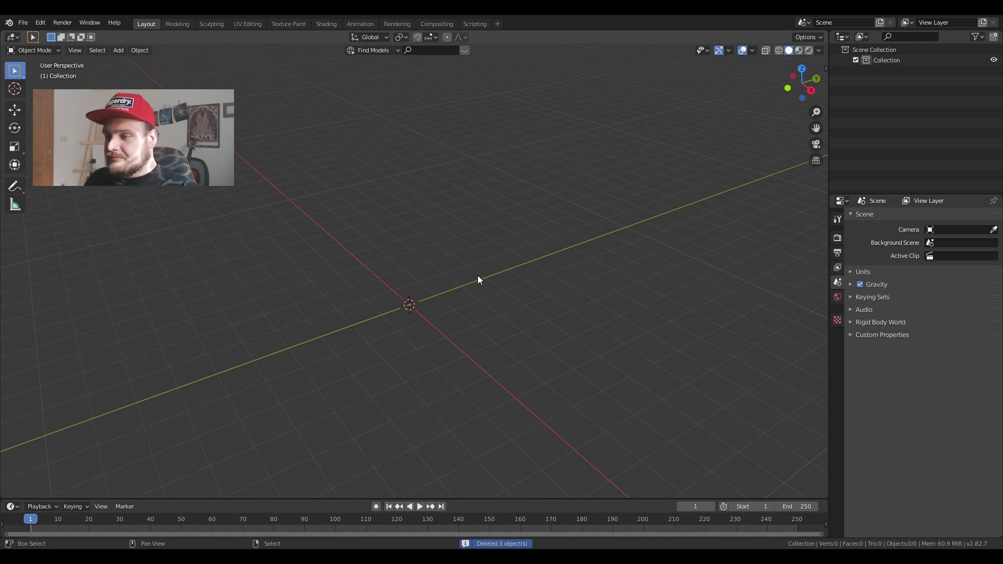
{"action": "key", "text": "shift+a"}
{"action": "mouse_move", "coordinate": [492, 275]}
{"action": "left_click", "coordinate": [525, 279]}
{"action": "key", "text": "s"}
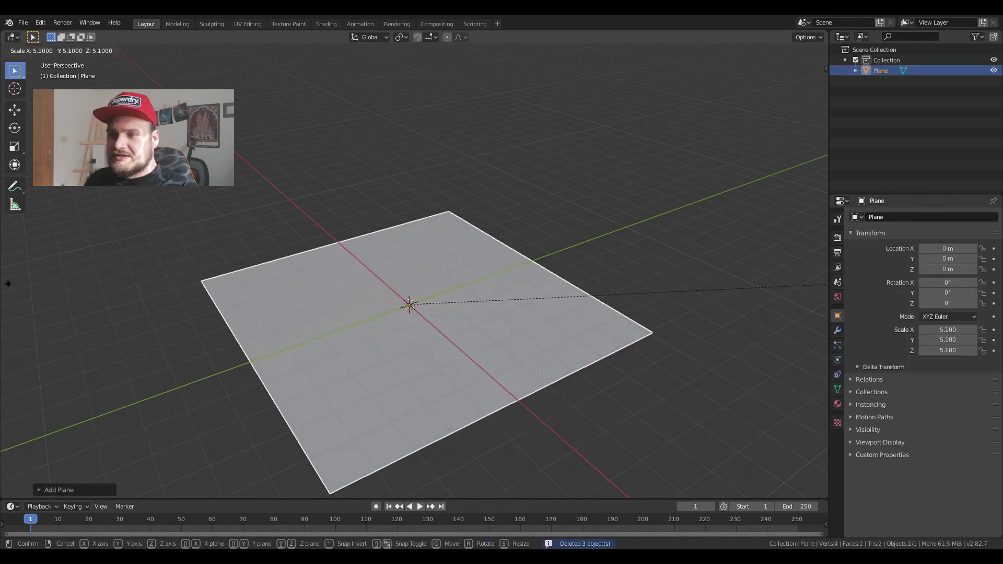
{"action": "left_click", "coordinate": [77, 275]}
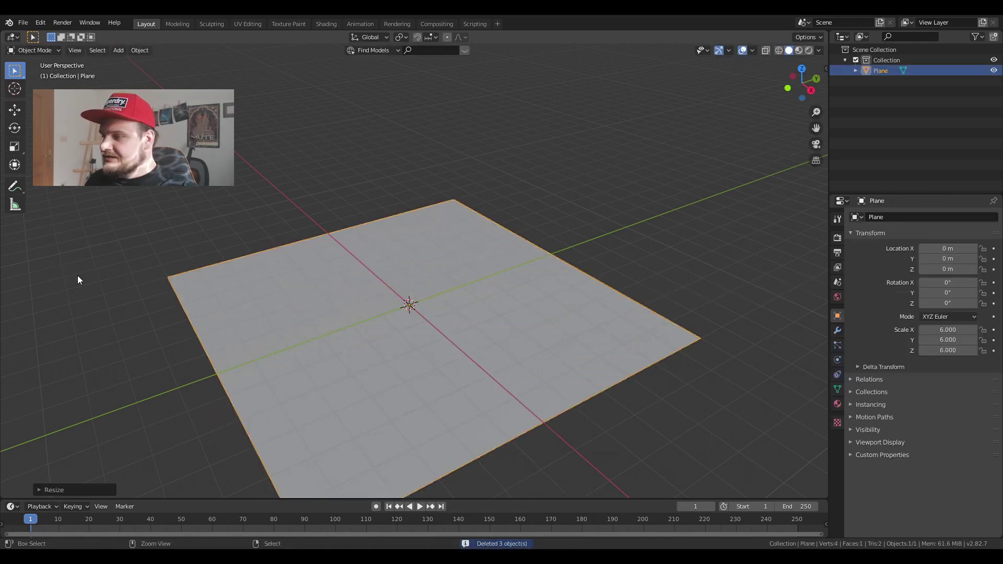
- Add a Subdivision Surface modifier to the plane
{"action": "middle_click_drag", "start_coordinate": [167, 268], "coordinate": [375, 242]}
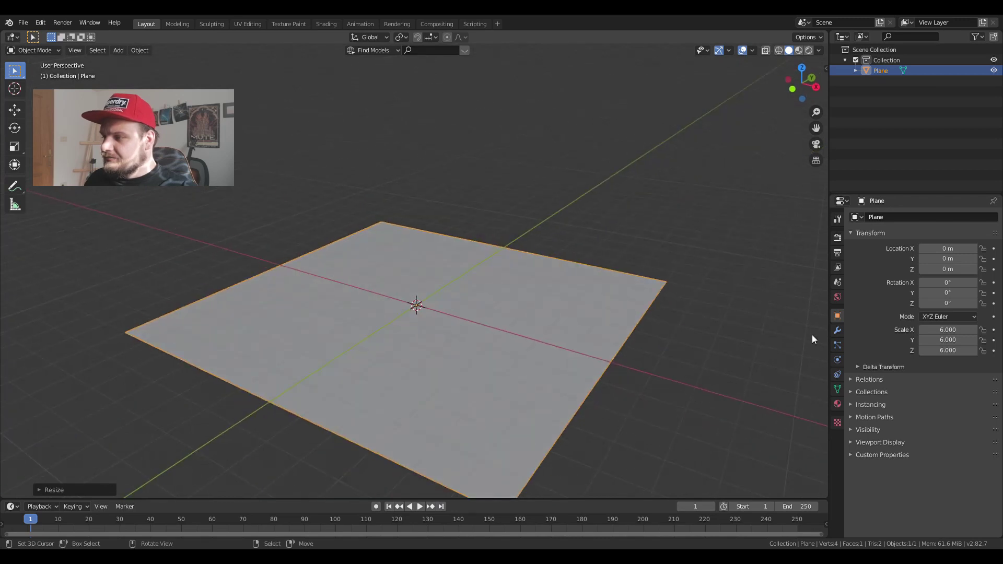
{"action": "left_click", "coordinate": [838, 330]}
{"action": "left_click", "coordinate": [882, 217]}
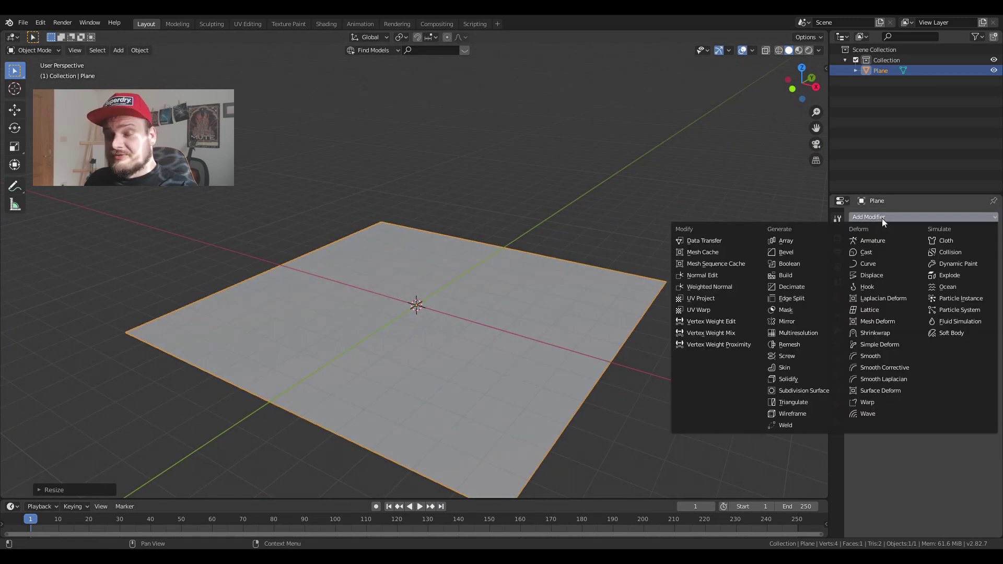
{"action": "left_click", "coordinate": [805, 391]}
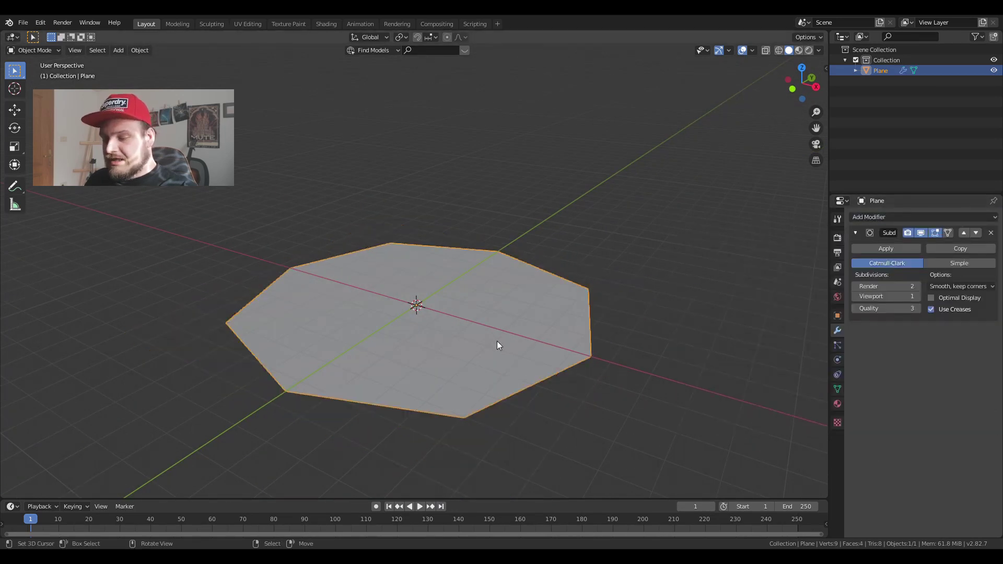
- In Edit Mode, add four evenly centred loop cuts across the plane
{"action": "key", "text": "Tab"}
{"action": "key", "text": "ctrl+r"}
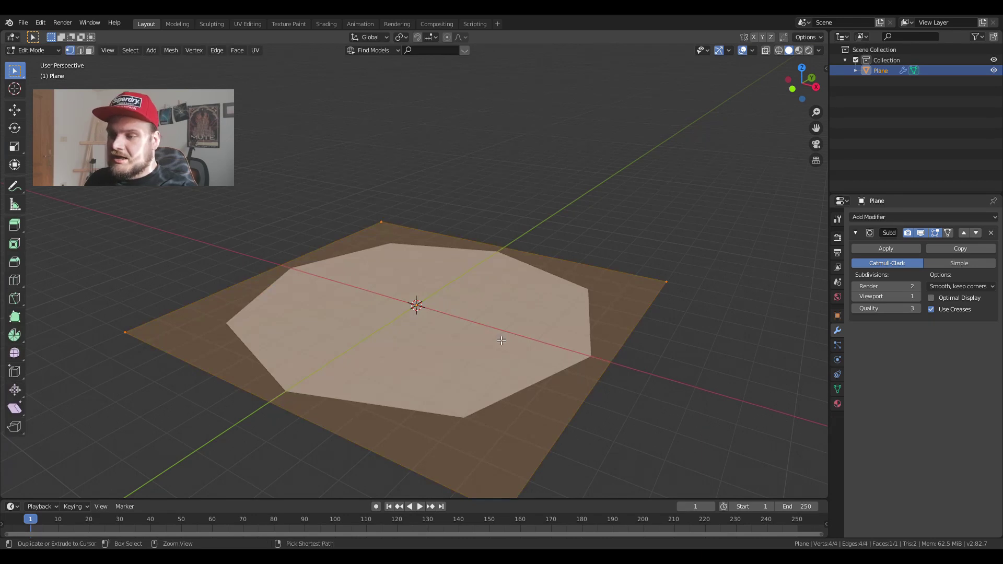
{"action": "scroll", "coordinate": [472, 251], "scroll_direction": "up", "scroll_amount": 2}
{"action": "scroll", "coordinate": [472, 251], "scroll_direction": "up", "scroll_amount": 1}
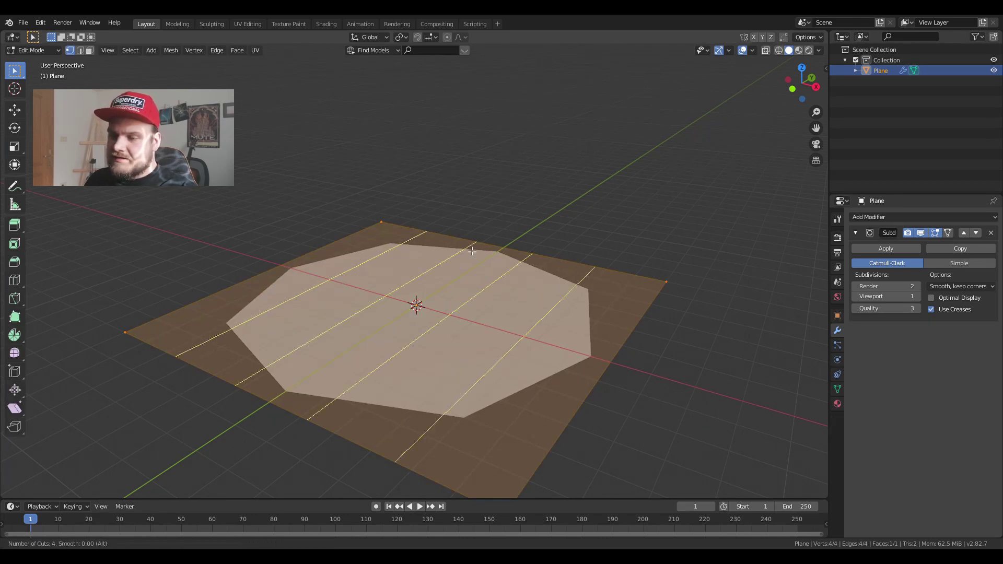
{"action": "left_click", "coordinate": [472, 252]}
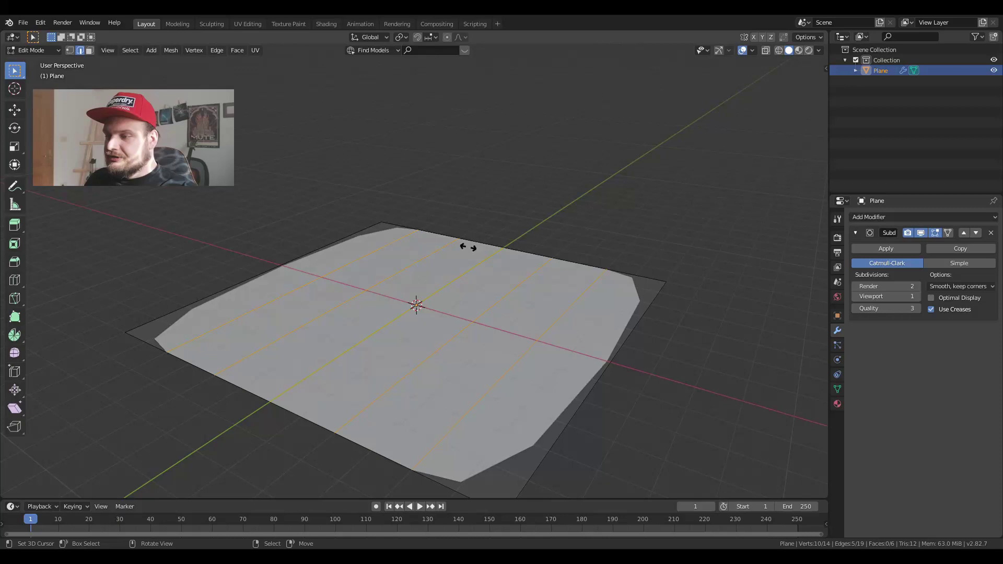
{"action": "right_click", "coordinate": [472, 251]}
- Add five centred loop cuts in the other direction, then return to Object Mode
{"action": "key", "text": "ctrl+r"}
{"action": "scroll", "coordinate": [551, 349], "scroll_direction": "up", "scroll_amount": 4}
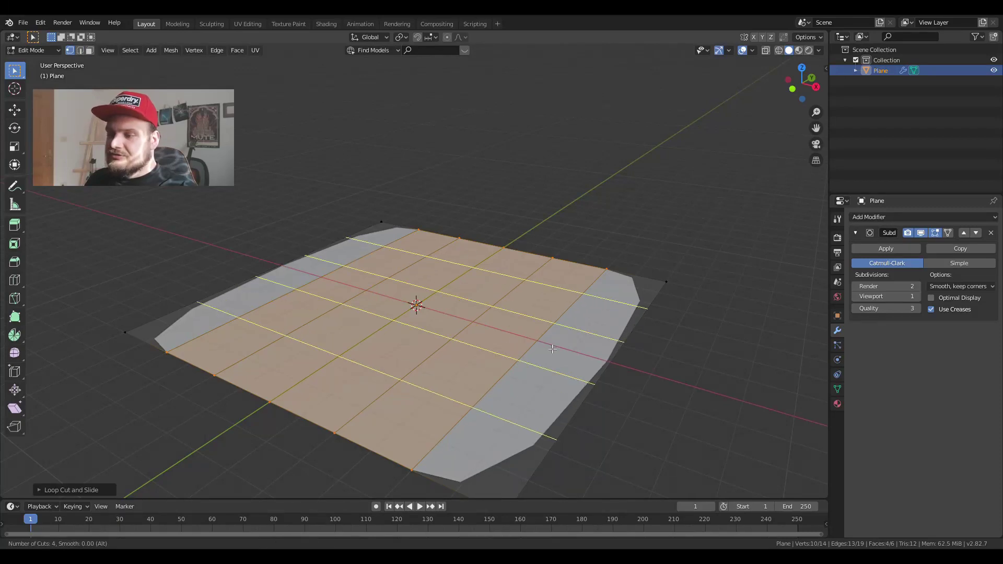
{"action": "left_click", "coordinate": [552, 349]}
{"action": "right_click", "coordinate": [549, 348]}
{"action": "key", "text": "Tab"}
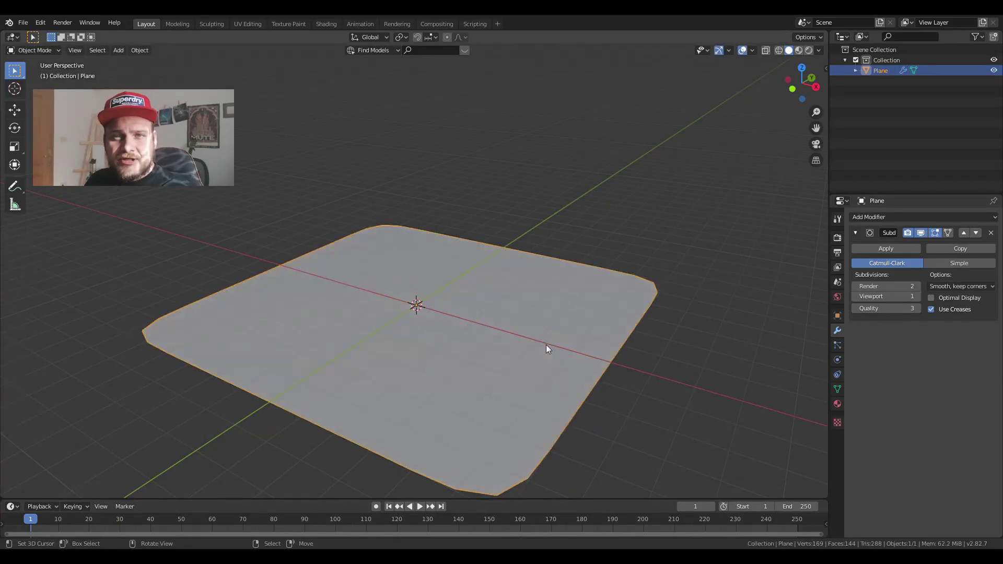
- Raise the plane's Subdivision modifier viewport level to 3
{"action": "left_click", "coordinate": [918, 296]}
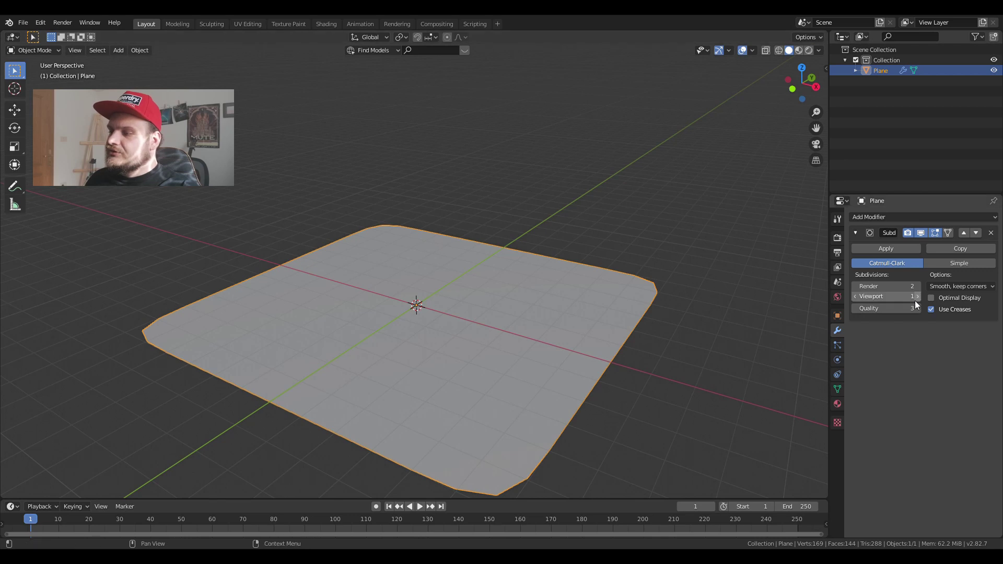
{"action": "left_click", "coordinate": [917, 296]}
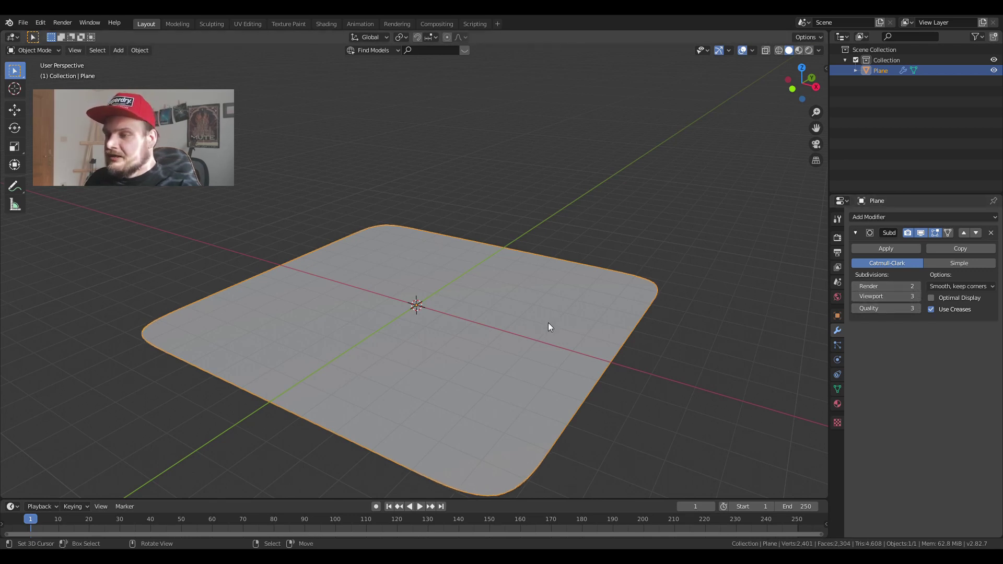
{"action": "right_click", "coordinate": [547, 343]}
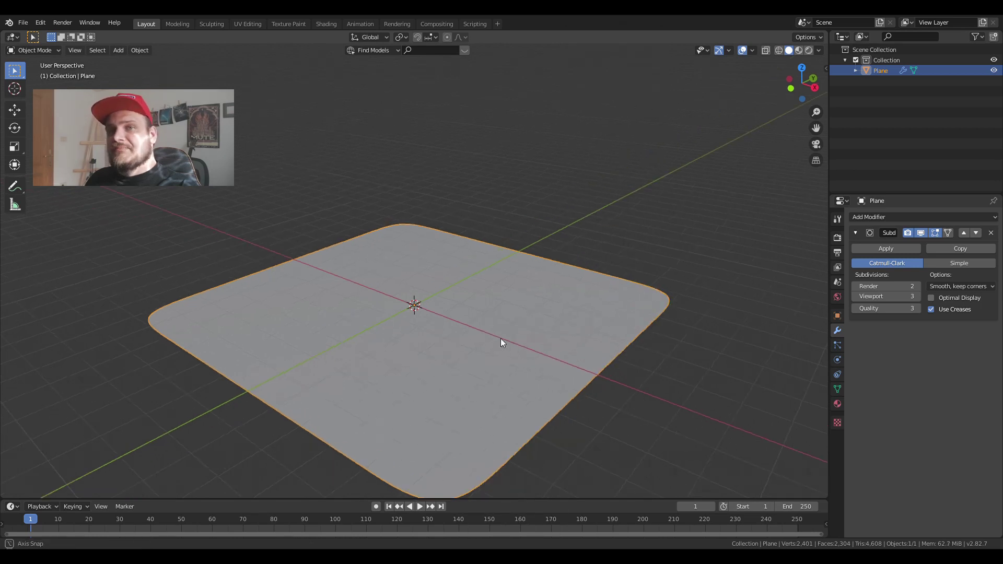
{"action": "middle_click_drag", "start_coordinate": [501, 343], "coordinate": [526, 327]}
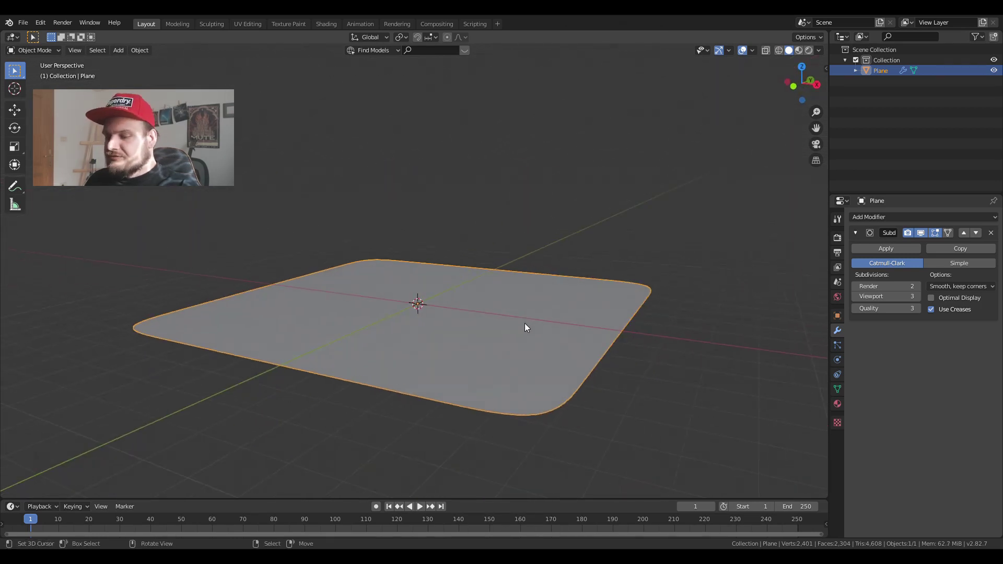
- Rename the Plane object to 'sand' in the Outliner
{"action": "double_click", "coordinate": [880, 70]}
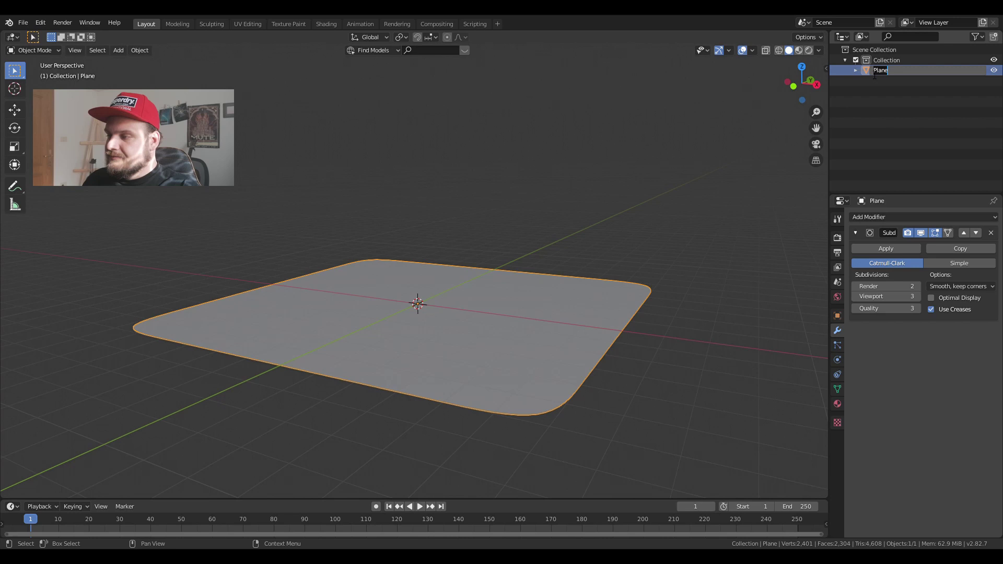
{"action": "type", "text": "sand"}
{"action": "key", "text": "Return"}
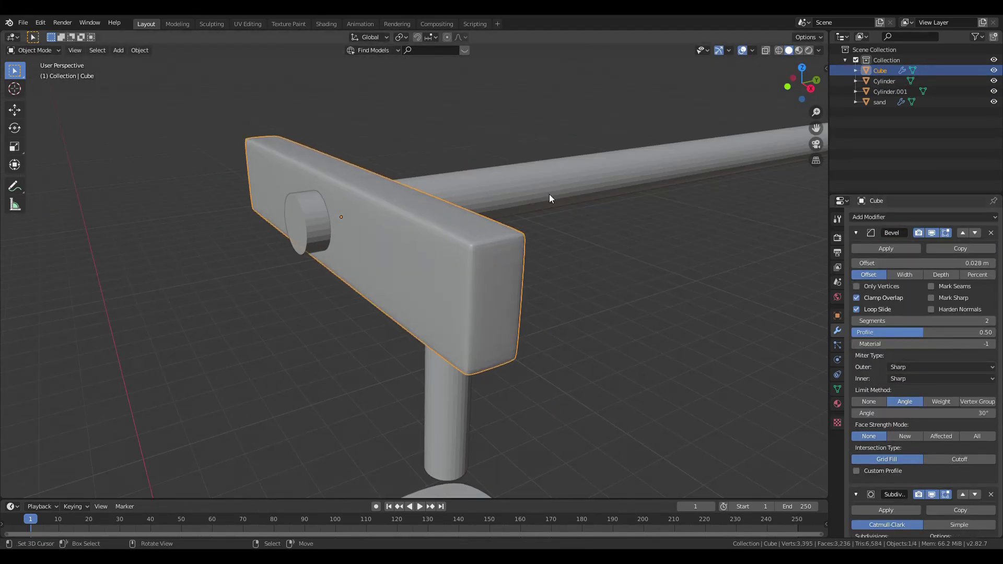
- Join the rake's head, tines and handle into one object and apply all transforms
{"action": "left_click", "coordinate": [549, 194]}
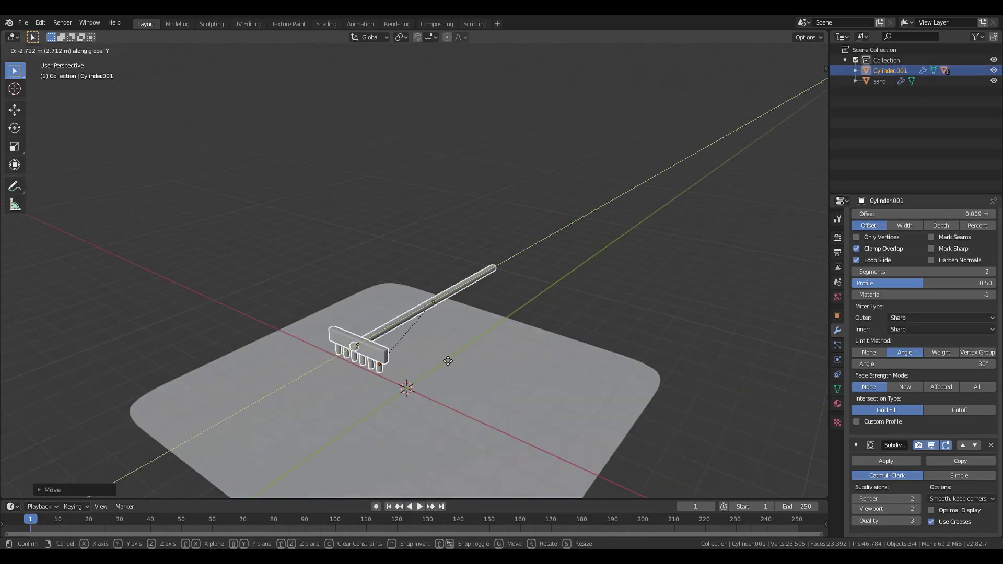
{"action": "key", "text": "ctrl+a"}
{"action": "left_click", "coordinate": [364, 366]}
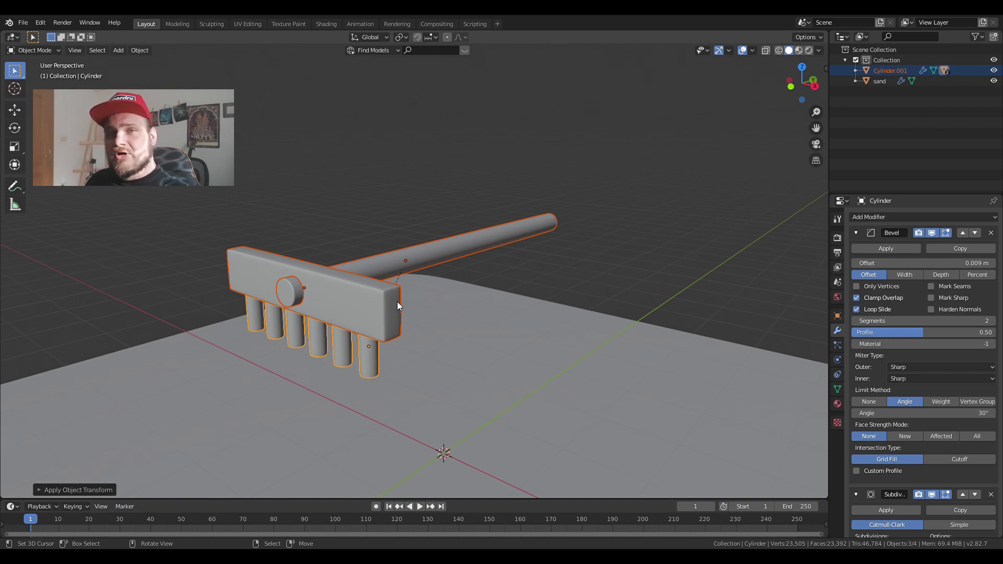
{"action": "scroll", "coordinate": [418, 394], "scroll_direction": "down", "scroll_amount": 4}
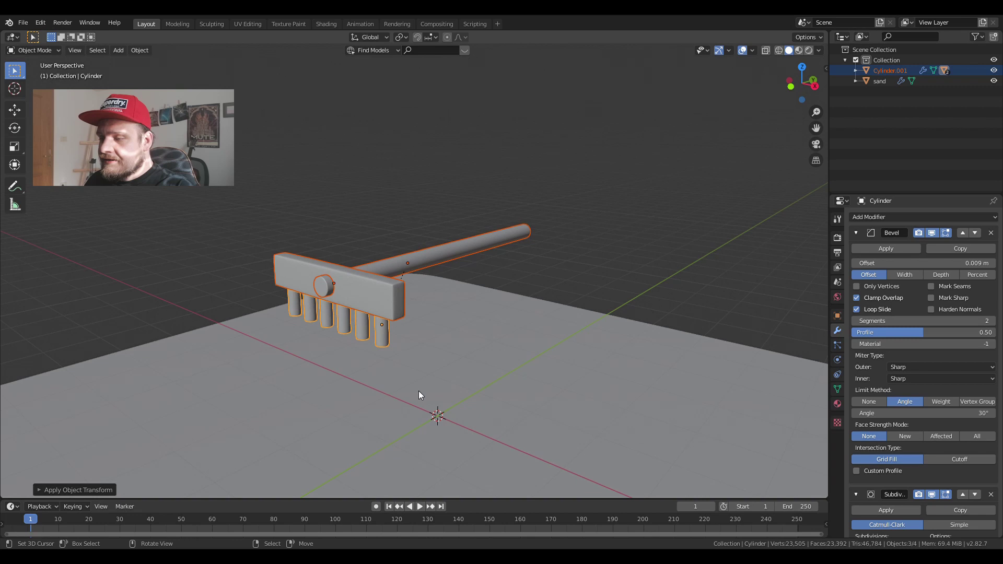
{"action": "scroll", "coordinate": [418, 395], "scroll_direction": "down", "scroll_amount": 2}
{"action": "scroll", "coordinate": [418, 395], "scroll_direction": "up", "scroll_amount": 5}
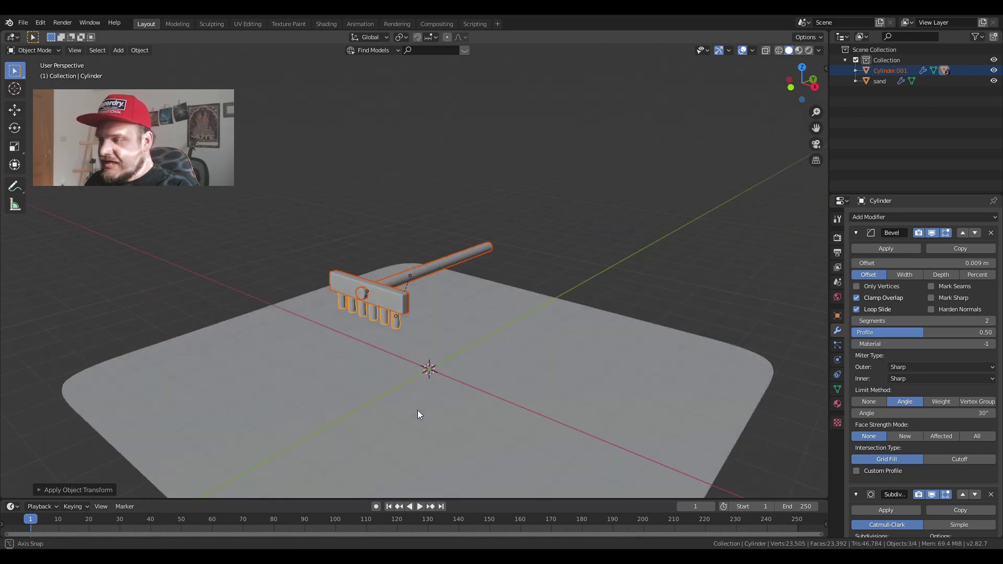
- Add a Dynamic Paint canvas to the sand plane
{"action": "left_click", "coordinate": [418, 410]}
{"action": "middle_click_drag", "start_coordinate": [418, 409], "coordinate": [456, 346], "text": "shift"}
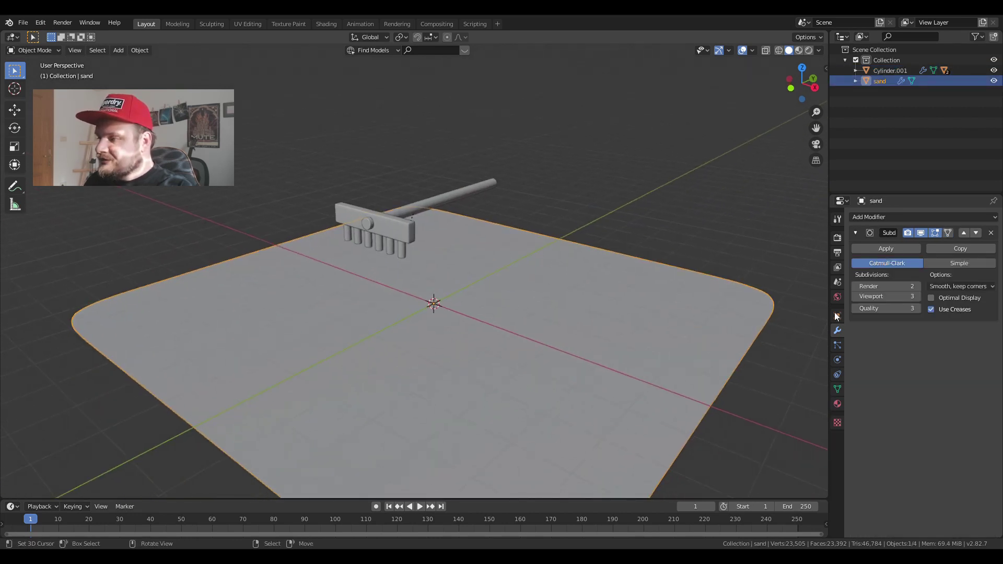
{"action": "left_click", "coordinate": [838, 358]}
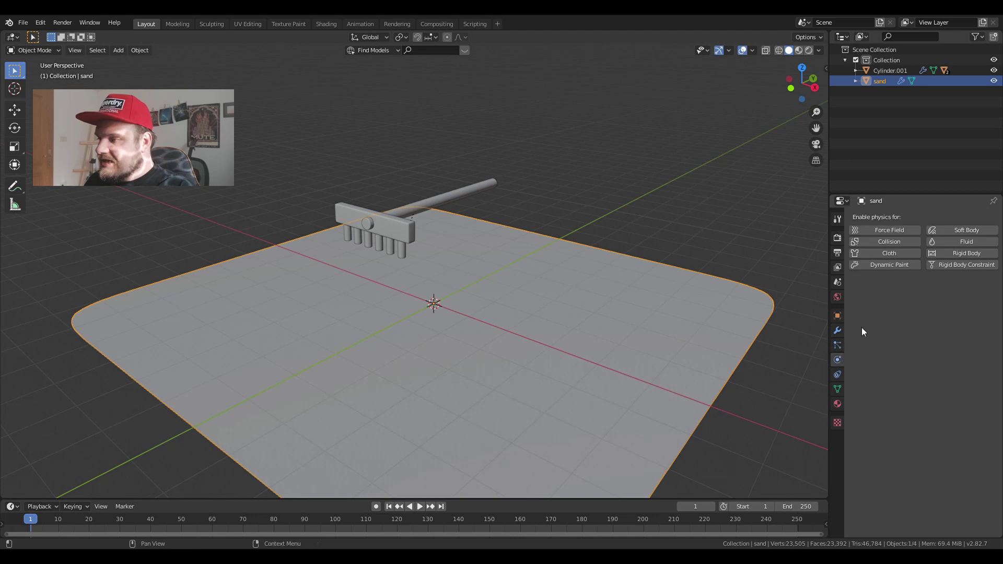
{"action": "left_click", "coordinate": [882, 265]}
{"action": "left_click", "coordinate": [917, 373]}
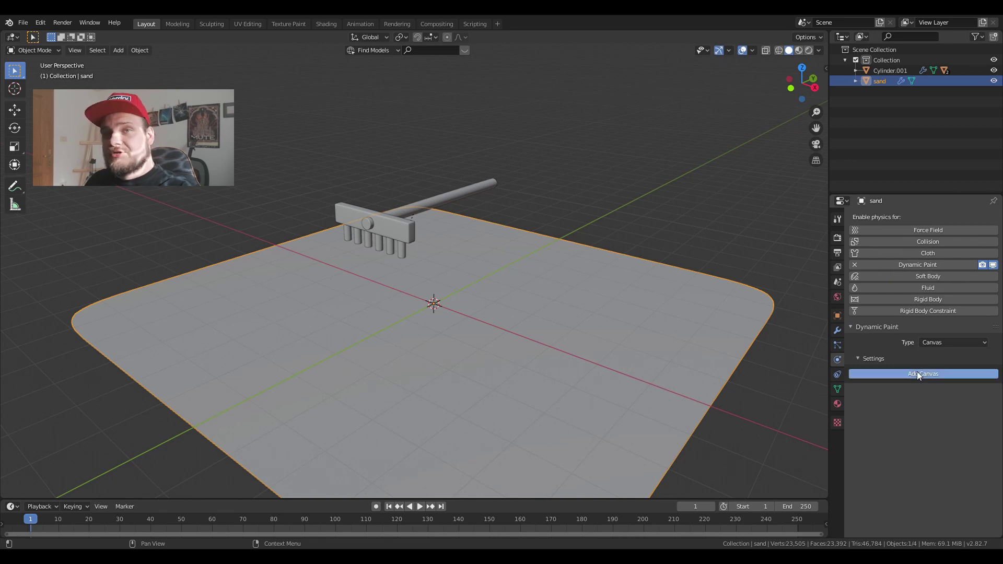
- Set the canvas surface type to Waves
{"action": "scroll", "coordinate": [911, 454], "scroll_direction": "down", "scroll_amount": 4}
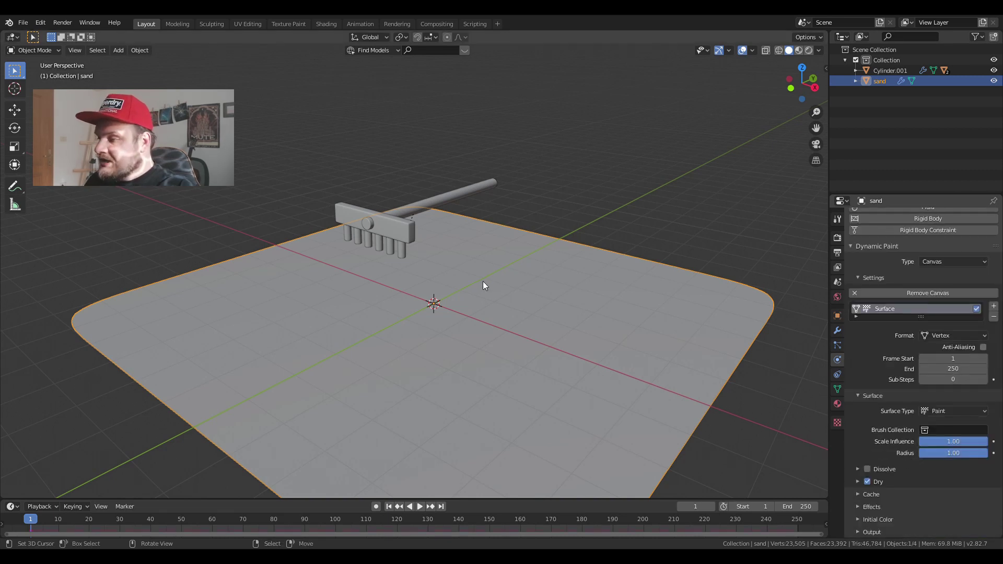
{"action": "left_click", "coordinate": [929, 413]}
{"action": "left_click", "coordinate": [933, 458]}
{"action": "scroll", "coordinate": [875, 472], "scroll_direction": "down", "scroll_amount": 1}
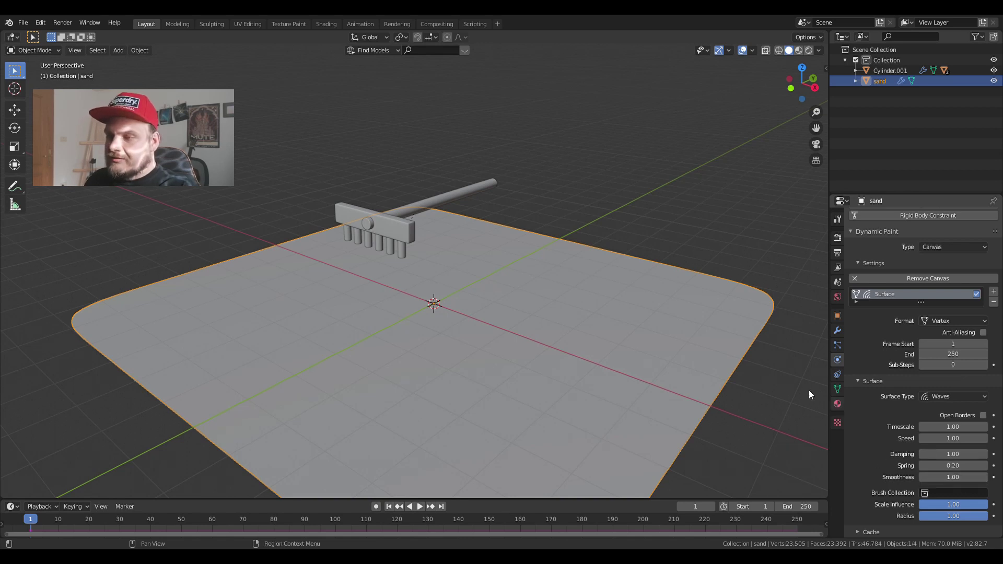
- Enable Dynamic Paint on the rake and make it a Brush
{"action": "scroll", "coordinate": [439, 276], "scroll_direction": "up", "scroll_amount": 5}
{"action": "left_click", "coordinate": [367, 186]}
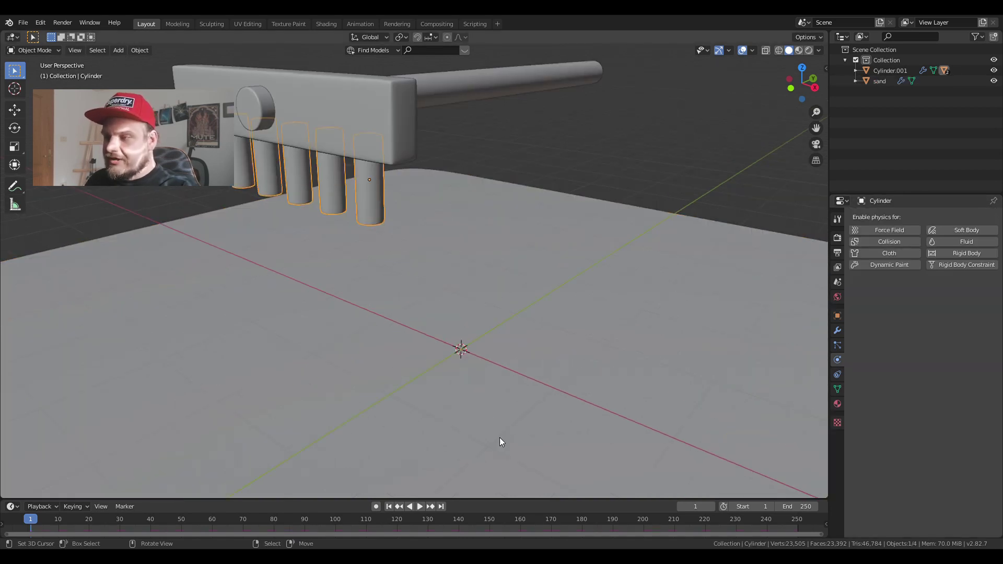
{"action": "middle_click_drag", "start_coordinate": [387, 256], "coordinate": [428, 261]}
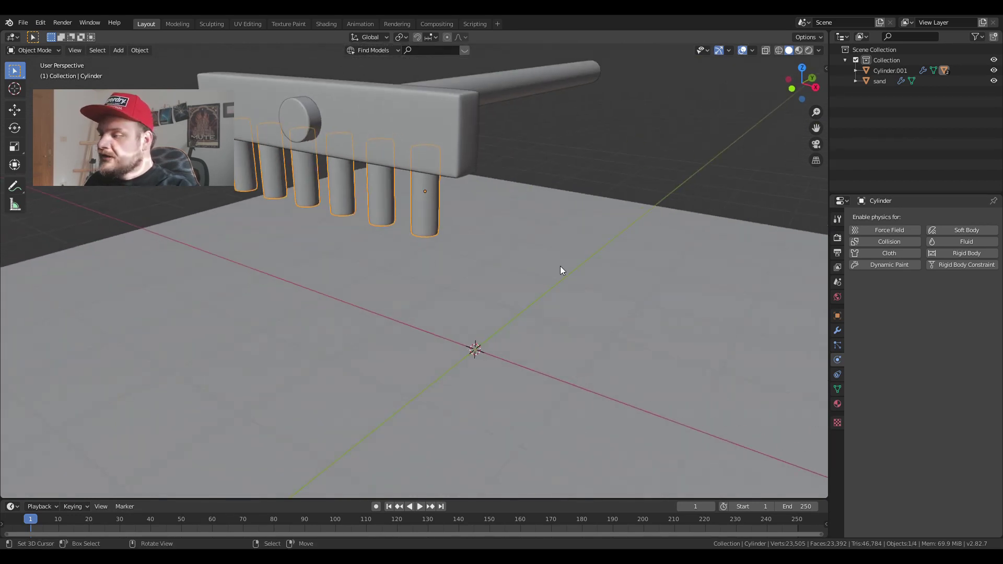
{"action": "left_click", "coordinate": [881, 266]}
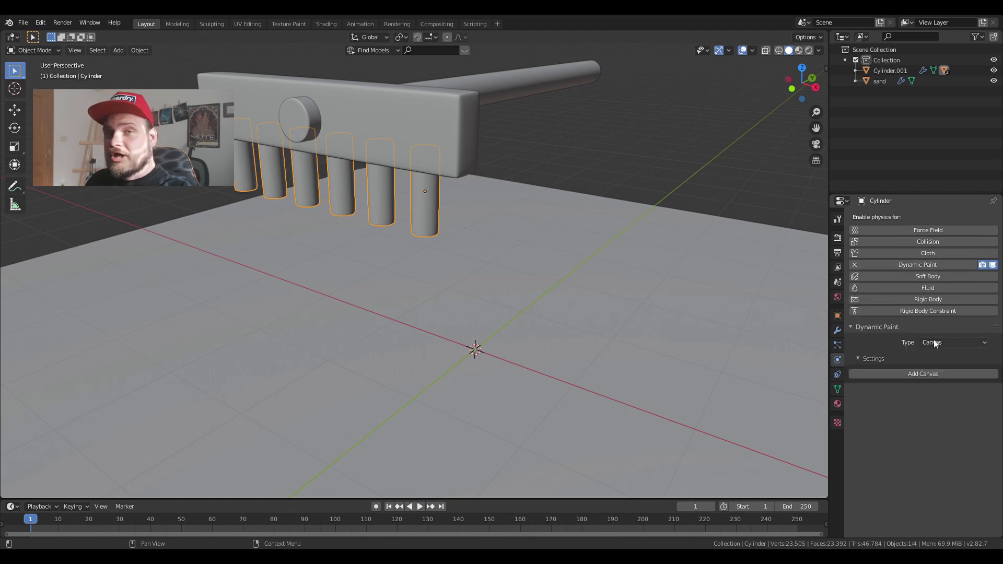
{"action": "left_click", "coordinate": [933, 342]}
{"action": "left_click", "coordinate": [932, 366]}
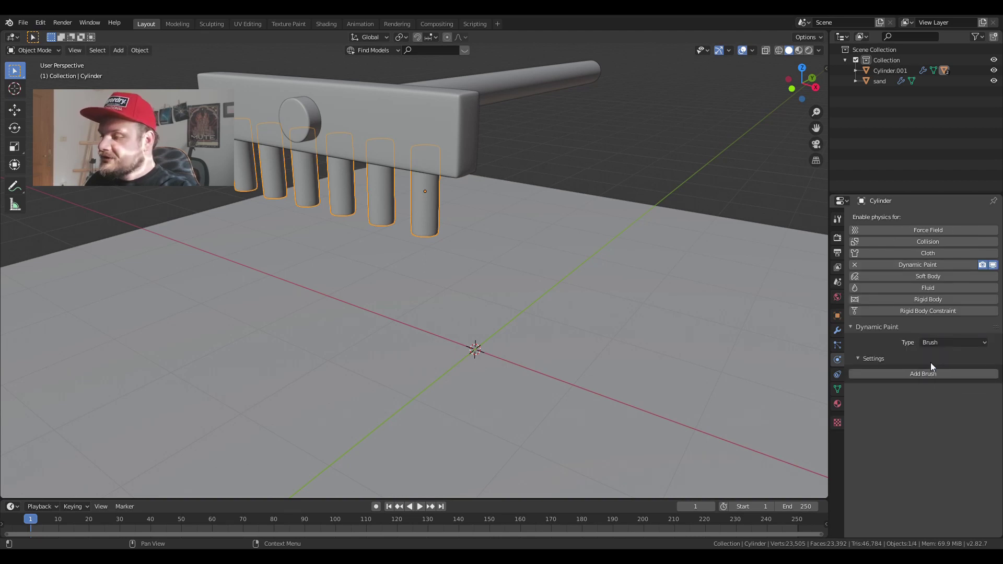
{"action": "left_click", "coordinate": [923, 375]}
- Set the brush's paint source to Mesh Volume + Proximity
{"action": "left_click", "coordinate": [946, 465]}
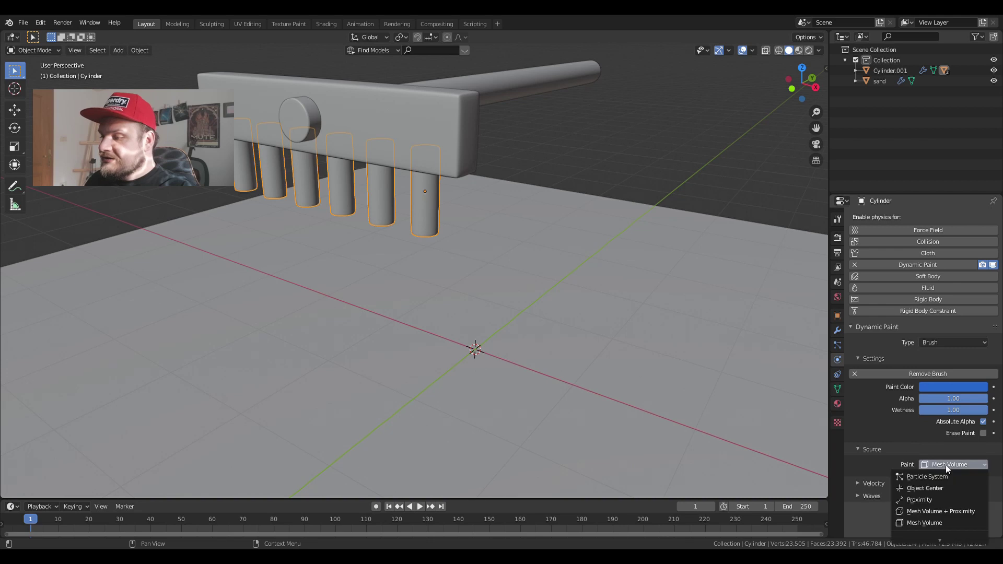
{"action": "left_click", "coordinate": [943, 465]}
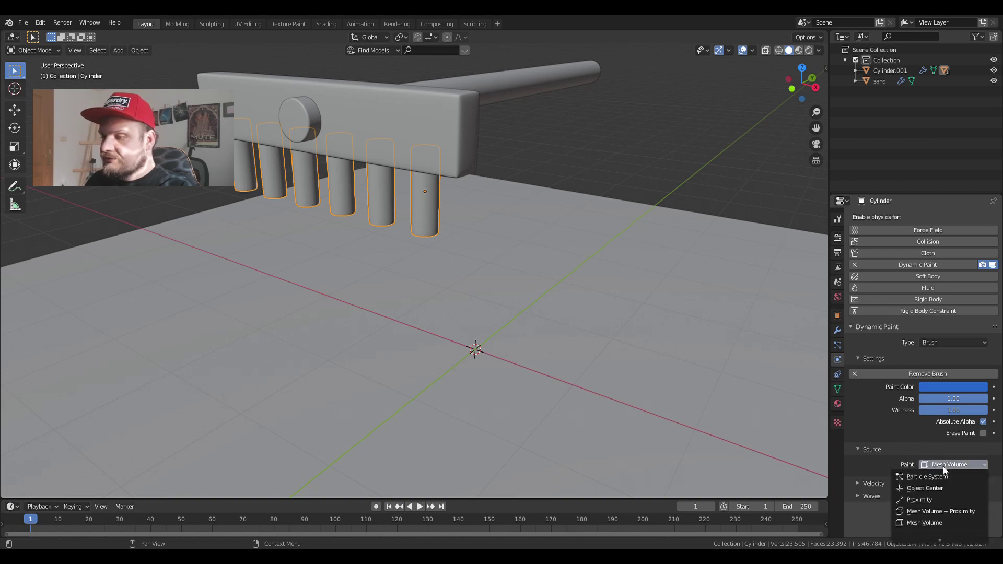
{"action": "left_click", "coordinate": [942, 512]}
{"action": "scroll", "coordinate": [550, 367], "scroll_direction": "down", "scroll_amount": 4}
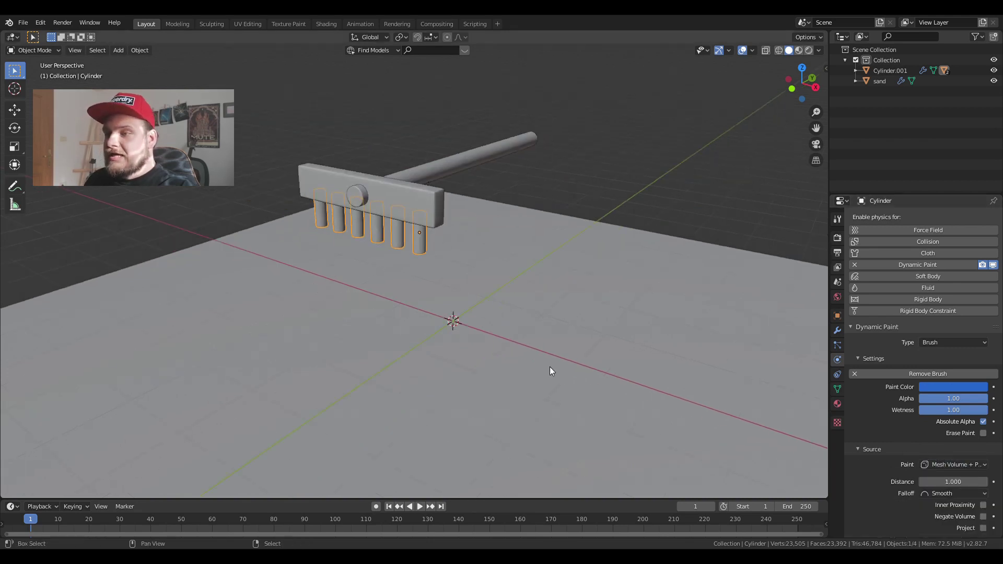
{"action": "middle_click_drag", "start_coordinate": [550, 366], "coordinate": [530, 312]}
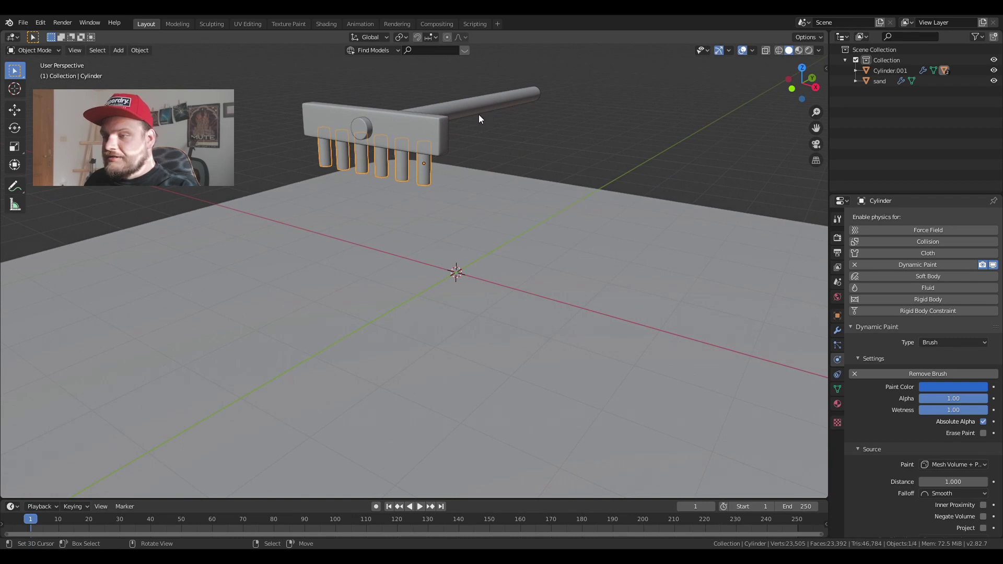
- Select the rake head, tines and handle together
{"action": "left_click", "coordinate": [427, 140]}
{"action": "left_click", "coordinate": [418, 168], "text": "shift"}
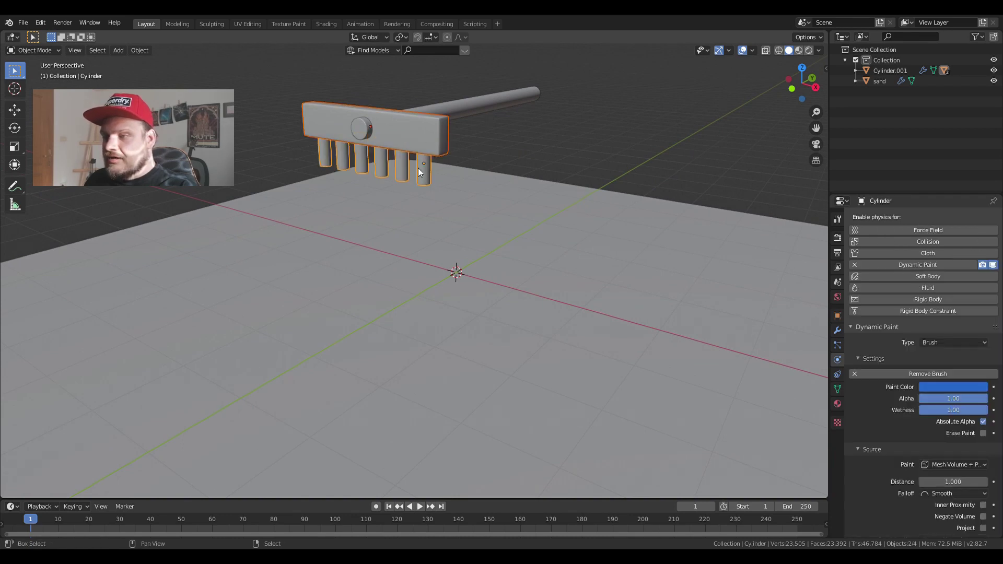
{"action": "left_click", "coordinate": [468, 101], "text": "shift"}
- Move the rake down so its tines sit in the sand plane
{"action": "left_click", "coordinate": [467, 107]}
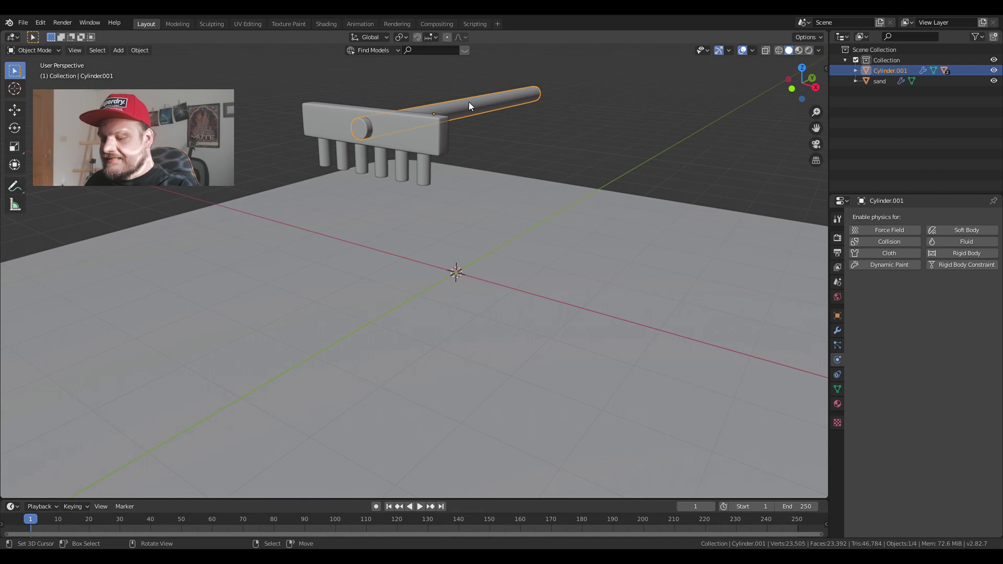
{"action": "middle_click_drag", "start_coordinate": [426, 95], "coordinate": [503, 172]}
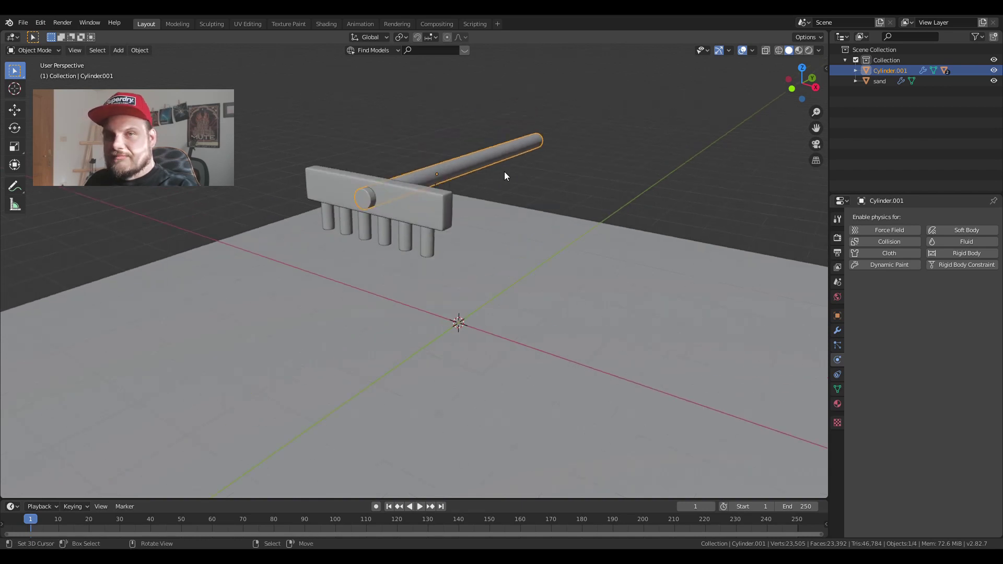
{"action": "key", "text": "g"}
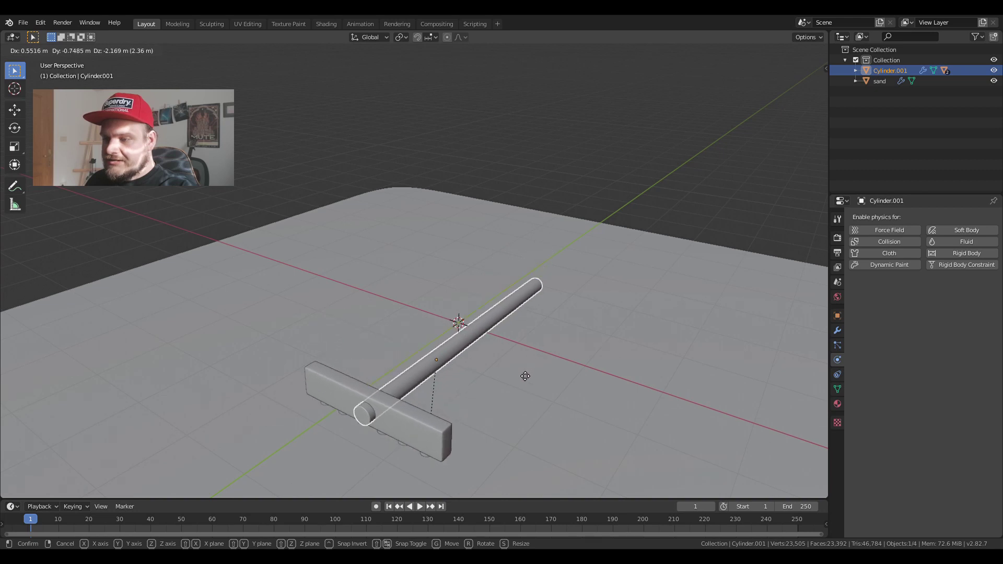
{"action": "left_click", "coordinate": [565, 355]}
{"action": "middle_click_drag", "start_coordinate": [565, 355], "coordinate": [524, 369]}
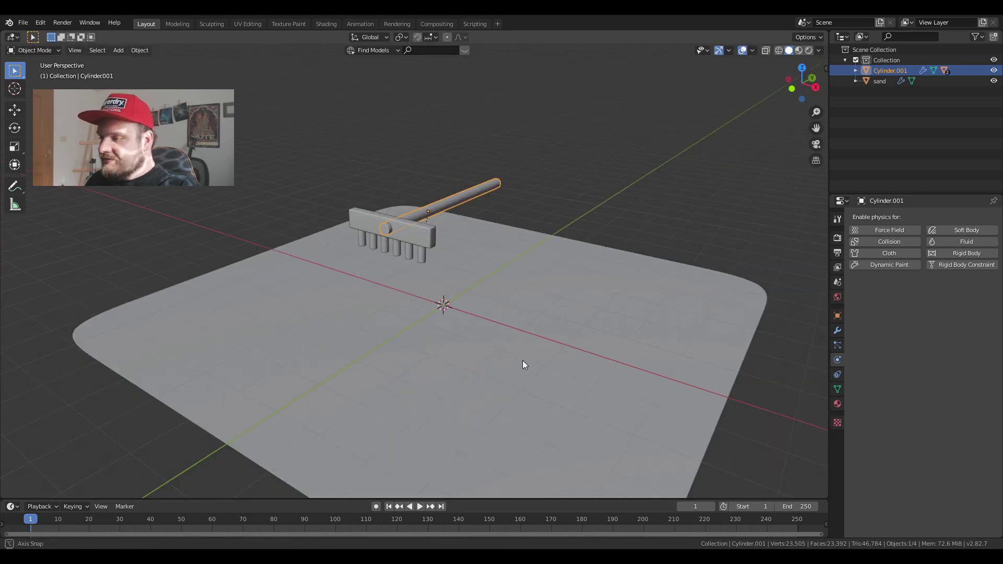
{"action": "scroll", "coordinate": [530, 325], "scroll_direction": "up", "scroll_amount": 4}
{"action": "left_click", "coordinate": [531, 325]}
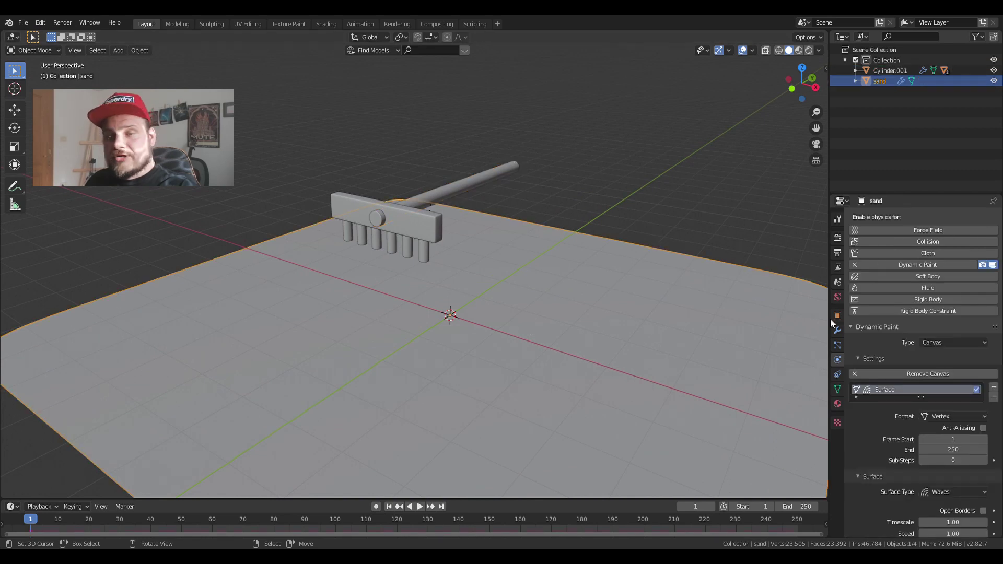
{"action": "left_click", "coordinate": [439, 194]}
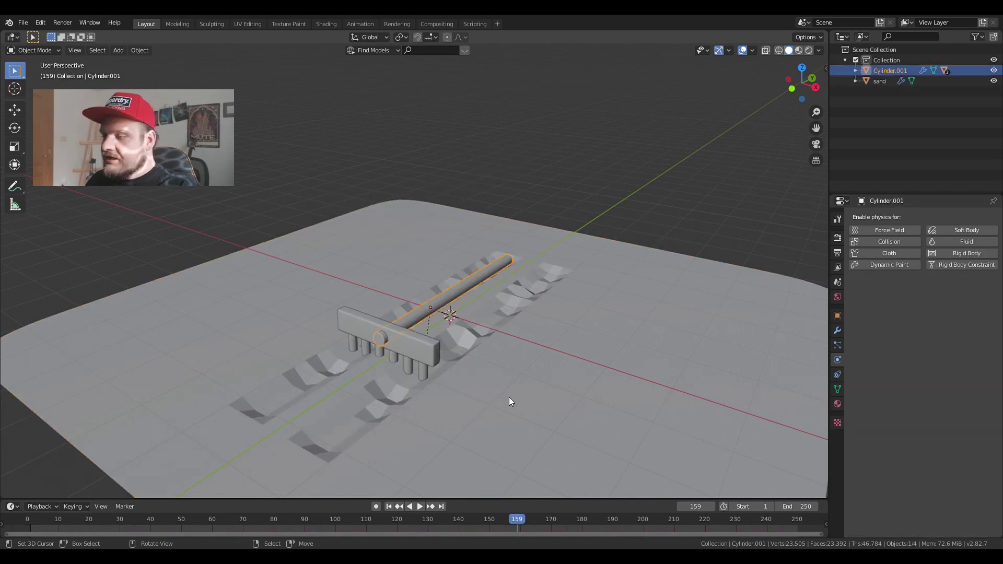
- Set the sand's Subdivision modifier to level 4 for both viewport and render
{"action": "left_click", "coordinate": [509, 397]}
{"action": "left_click", "coordinate": [837, 330]}
{"action": "left_click_drag", "start_coordinate": [886, 299], "coordinate": [920, 294]}
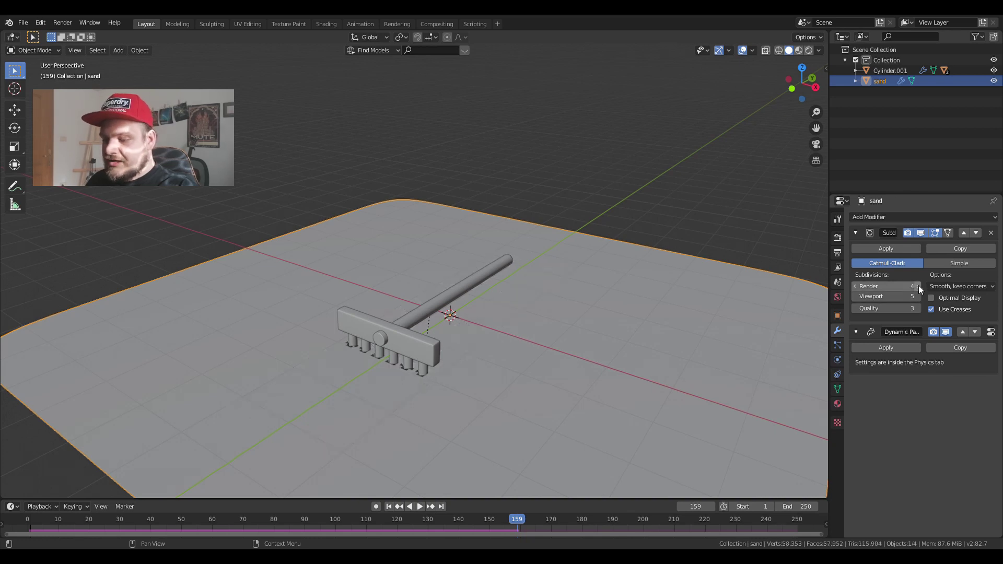
{"action": "left_click", "coordinate": [456, 311]}
{"action": "key", "text": "s"}
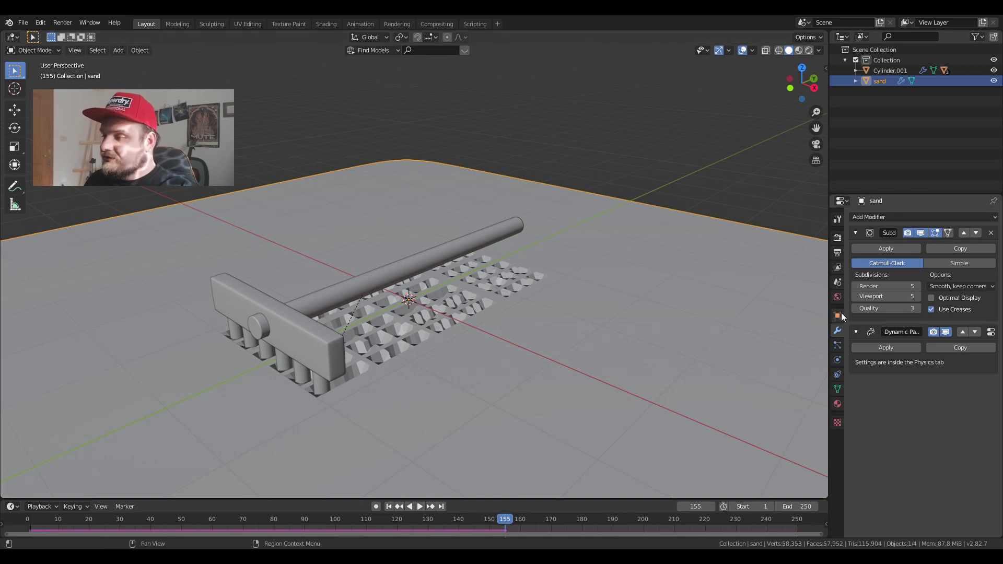
{"action": "left_click", "coordinate": [856, 296]}
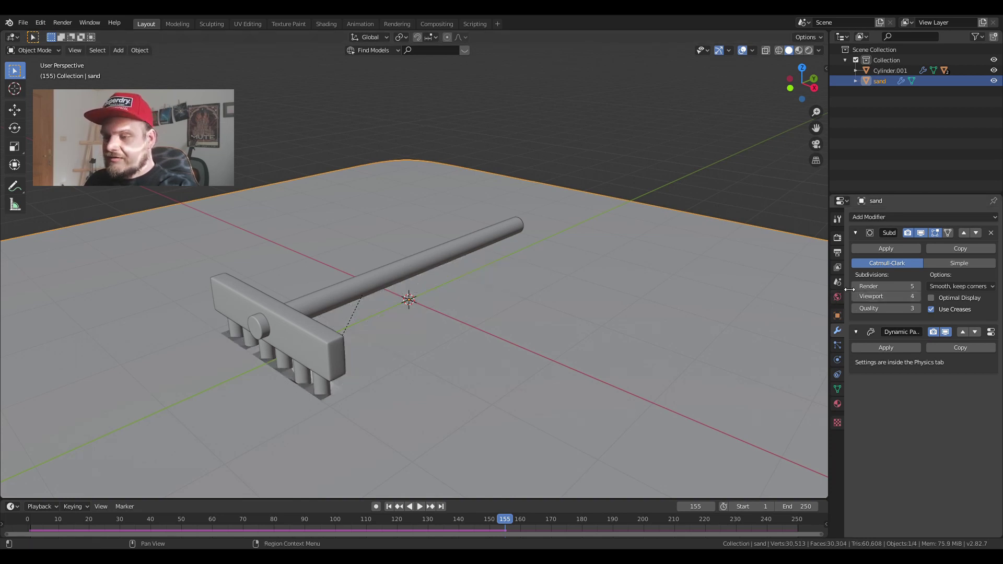
{"action": "left_click", "coordinate": [855, 286]}
- Play the animation from frame one and slide the rake along Y across the sand
{"action": "left_click", "coordinate": [412, 266]}
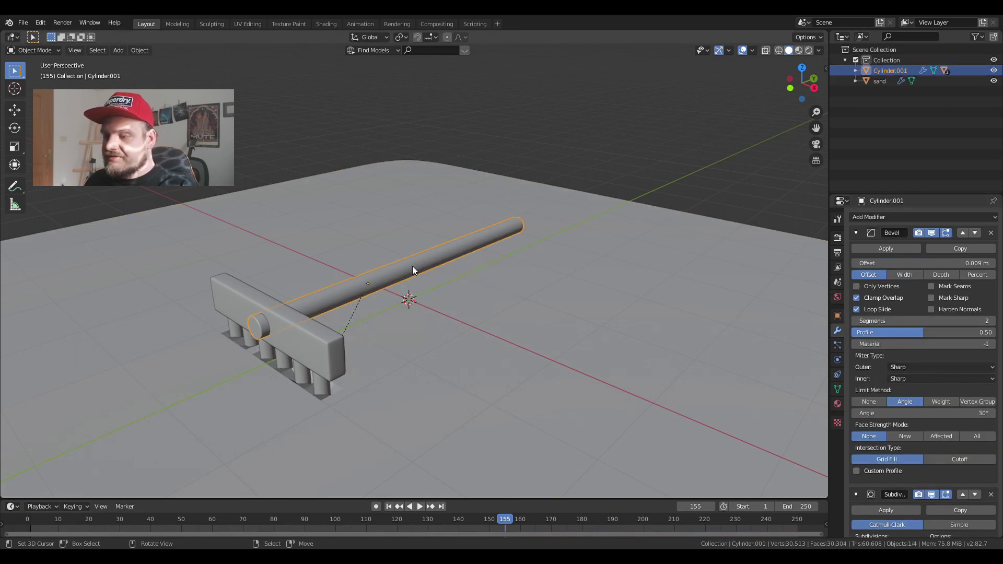
{"action": "left_click", "coordinate": [393, 506]}
{"action": "left_click", "coordinate": [419, 506]}
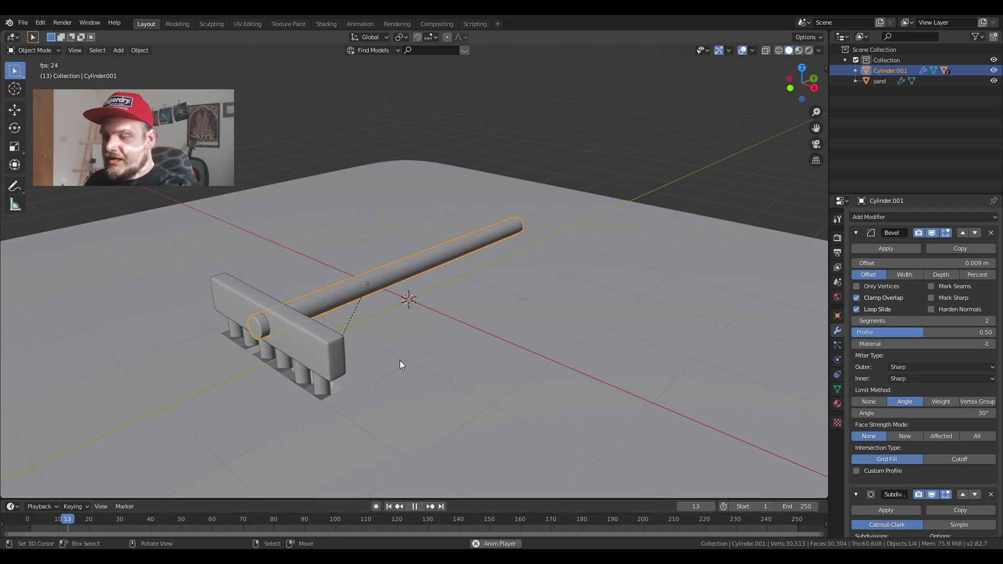
{"action": "key", "text": "g"}
{"action": "key", "text": "y"}
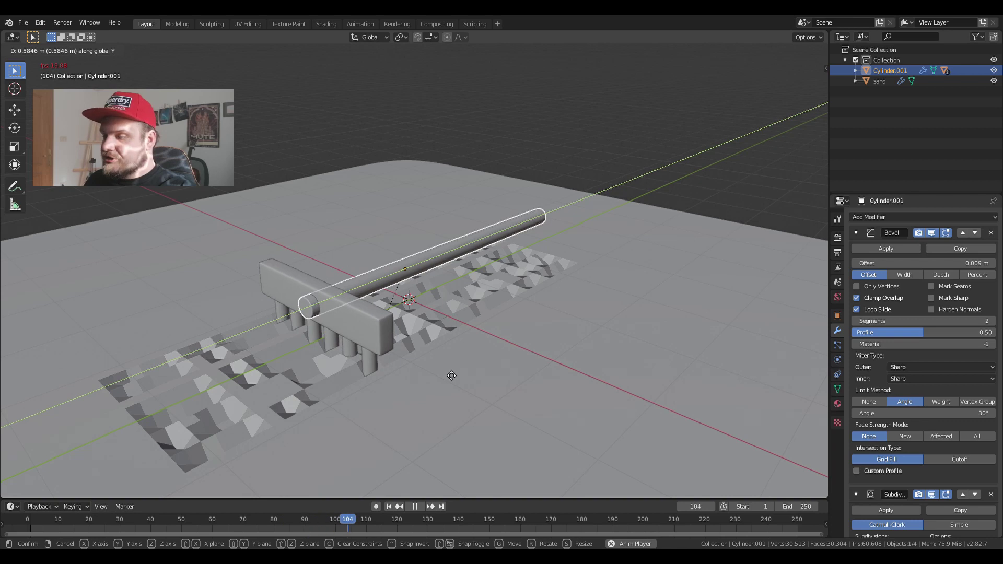
{"action": "left_click", "coordinate": [446, 371]}
{"action": "middle_click_drag", "start_coordinate": [444, 372], "coordinate": [738, 331]}
{"action": "left_click", "coordinate": [882, 221]}
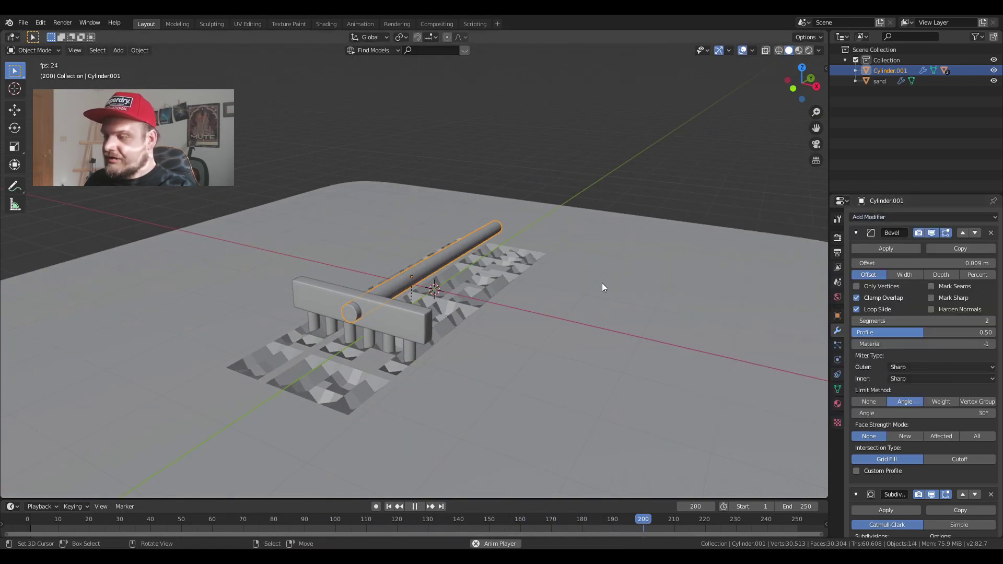
{"action": "left_click", "coordinate": [415, 506]}
{"action": "left_click", "coordinate": [581, 285]}
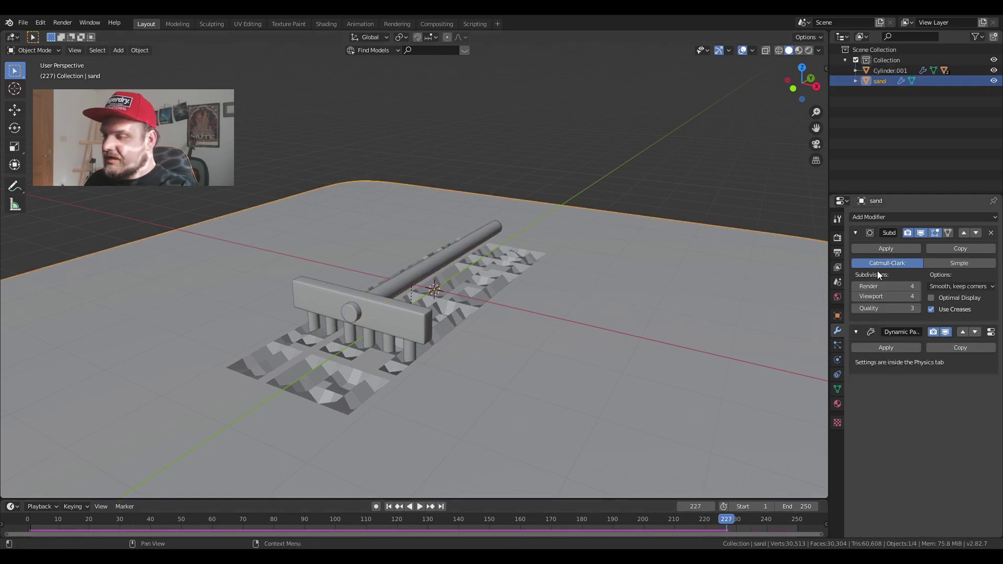
- Add a second Subdivision Surface modifier to the sand with viewport level 2
{"action": "left_click", "coordinate": [890, 219]}
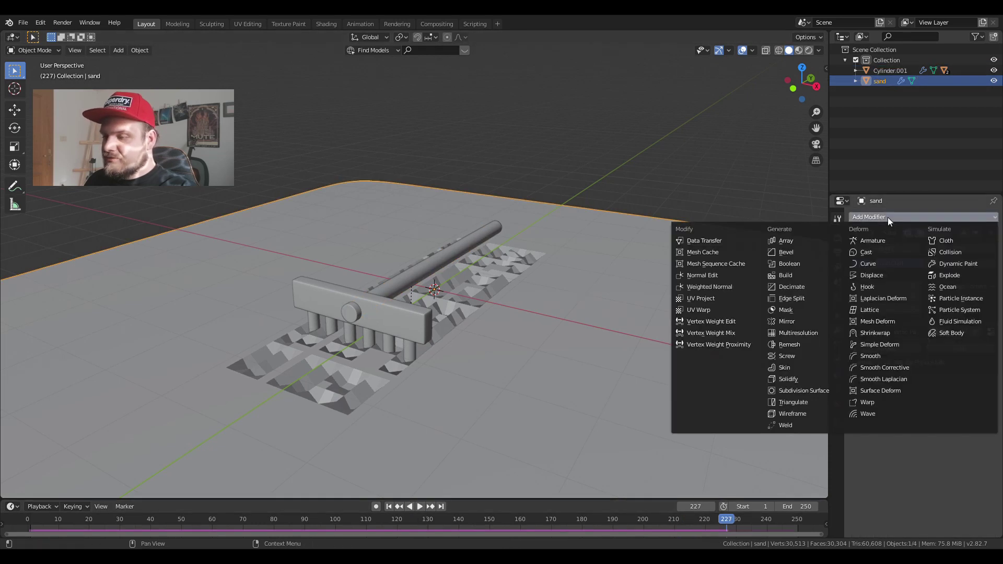
{"action": "left_click", "coordinate": [815, 391]}
{"action": "middle_click_drag", "start_coordinate": [532, 394], "coordinate": [334, 336]}
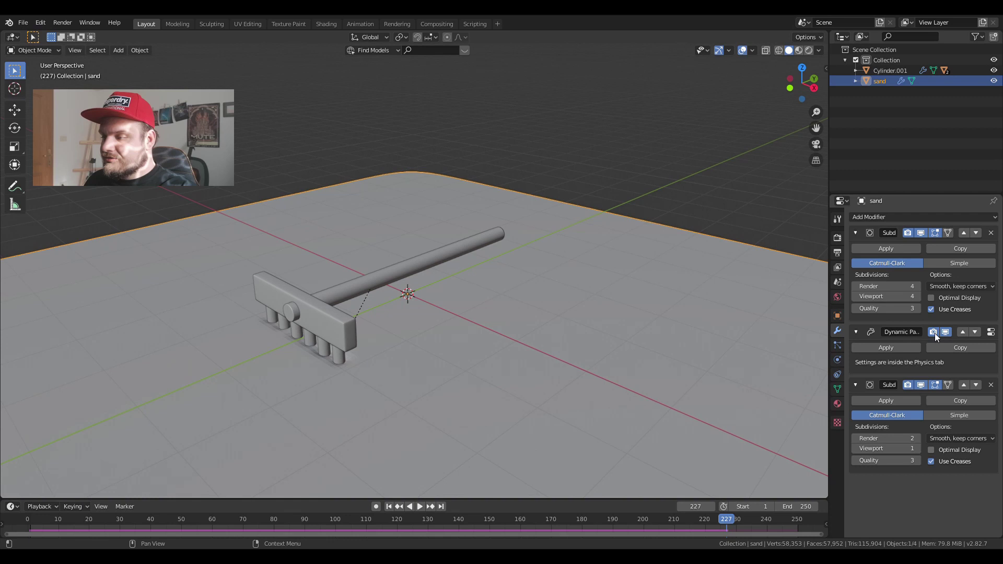
{"action": "left_click", "coordinate": [916, 448]}
{"action": "scroll", "coordinate": [490, 390], "scroll_direction": "down", "scroll_amount": 1}
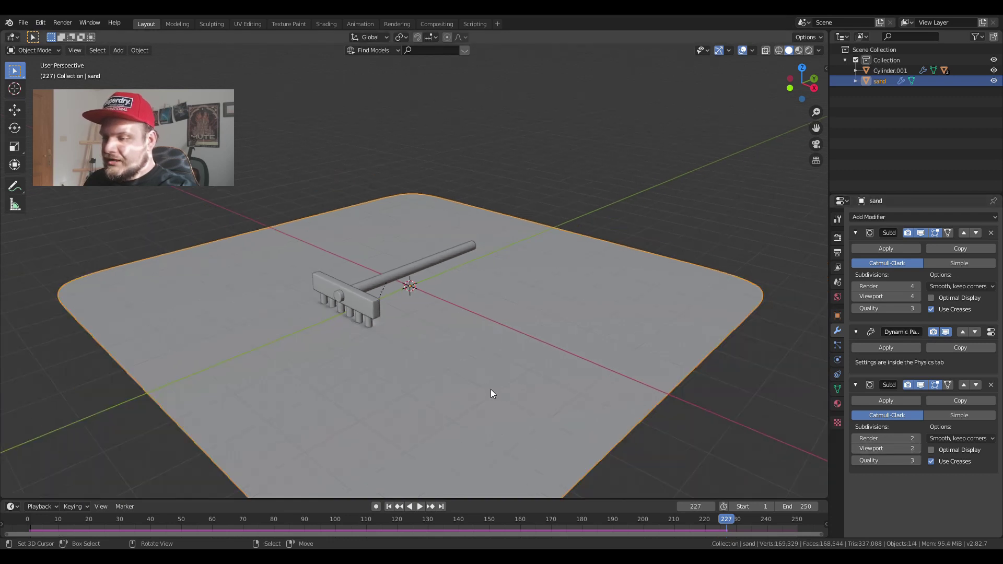
- Play the animation and test sliding the rake along Y, then cancel the move
{"action": "left_click", "coordinate": [388, 506]}
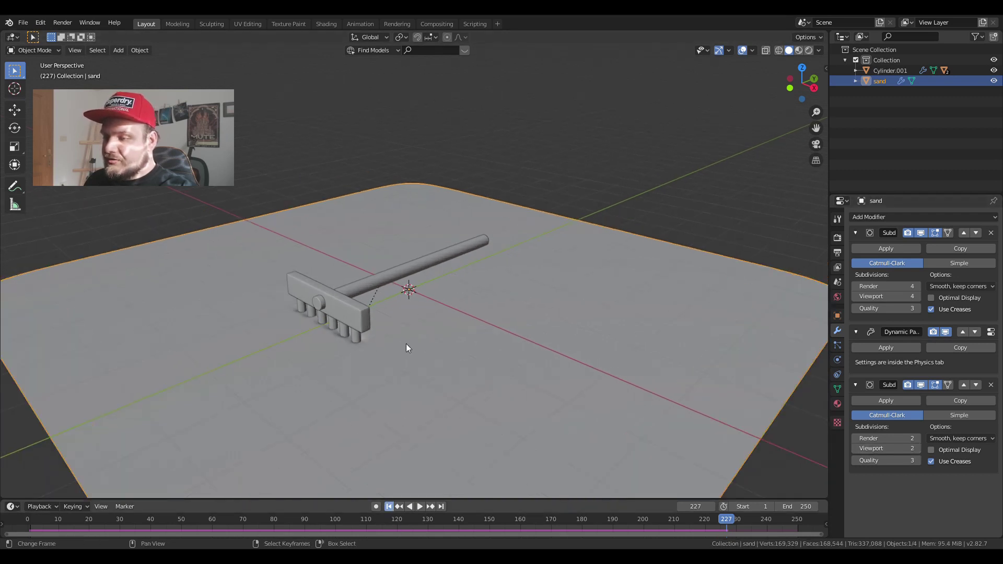
{"action": "left_click", "coordinate": [419, 506]}
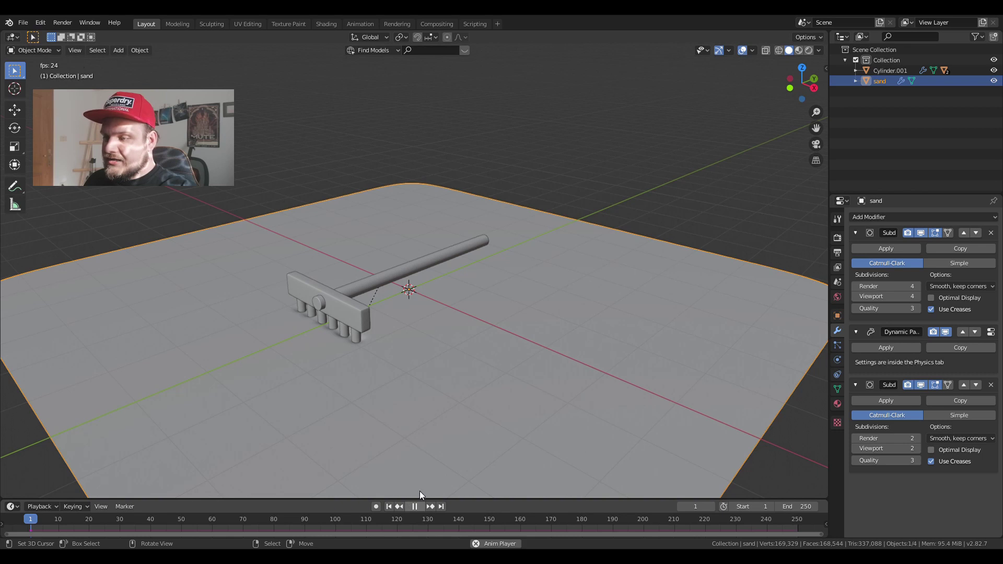
{"action": "left_click", "coordinate": [416, 269]}
{"action": "key", "text": "g"}
{"action": "key", "text": "y"}
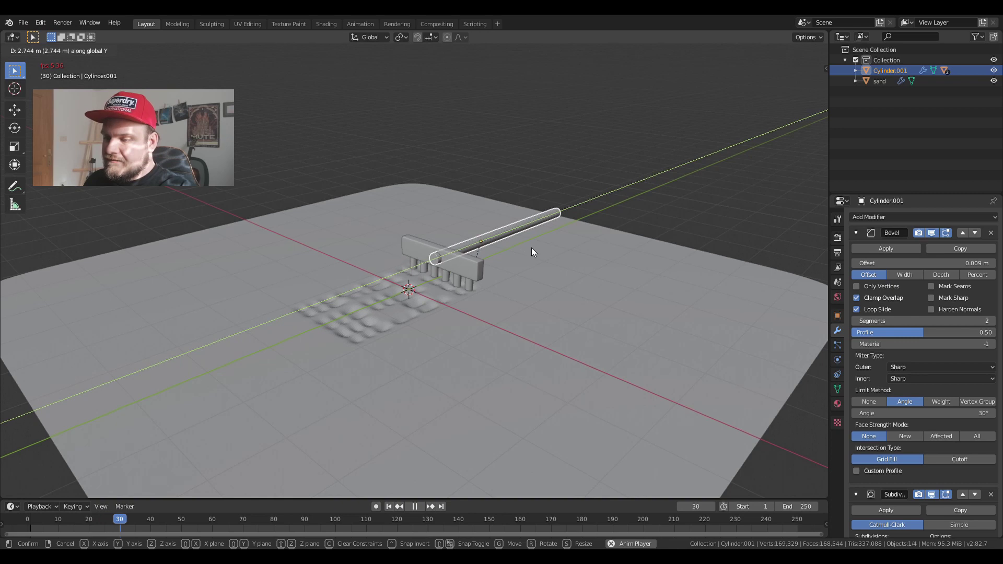
{"action": "key", "text": "Escape"}
{"action": "scroll", "coordinate": [425, 304], "scroll_direction": "up", "scroll_amount": 5}
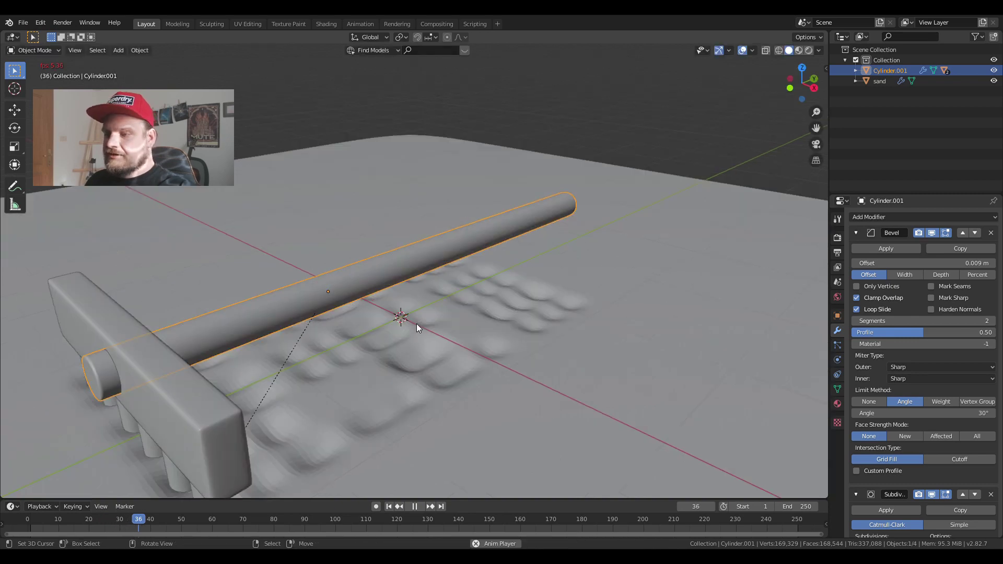
{"action": "left_click", "coordinate": [416, 506]}
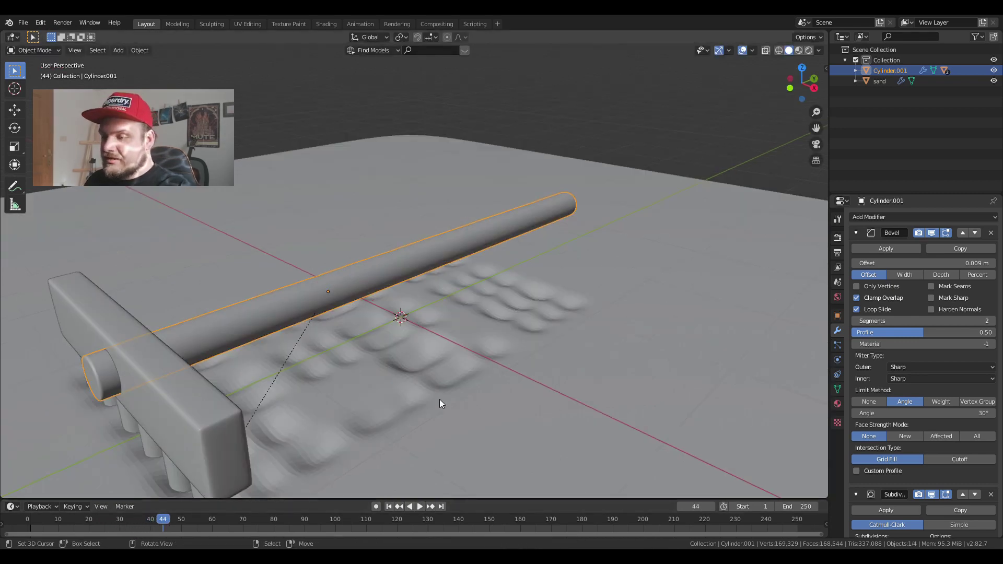
- Shade the sand smooth and disable the extra subdivision's viewport display
{"action": "right_click", "coordinate": [439, 400]}
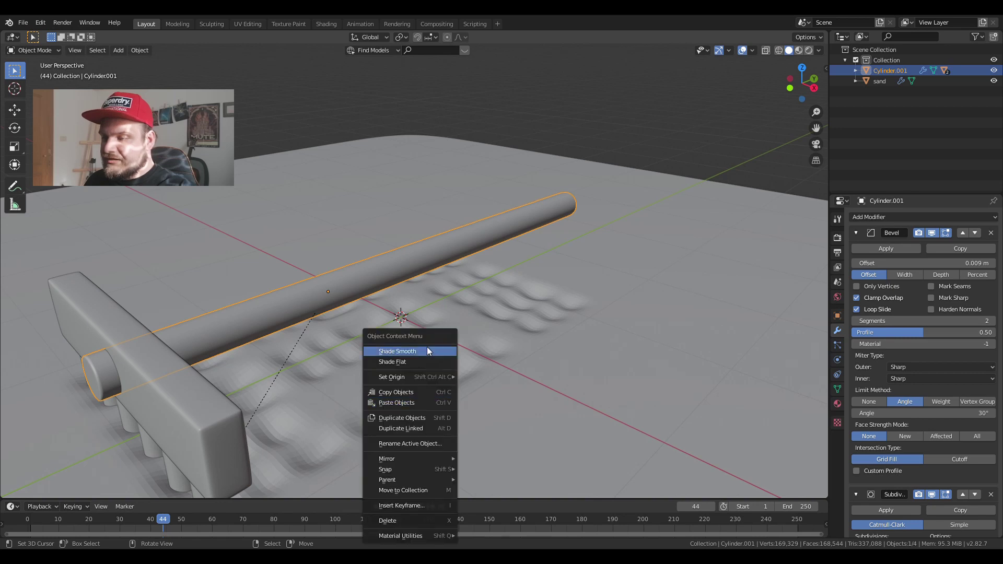
{"action": "scroll", "coordinate": [444, 387], "scroll_direction": "down", "scroll_amount": 2}
{"action": "left_click", "coordinate": [440, 390]}
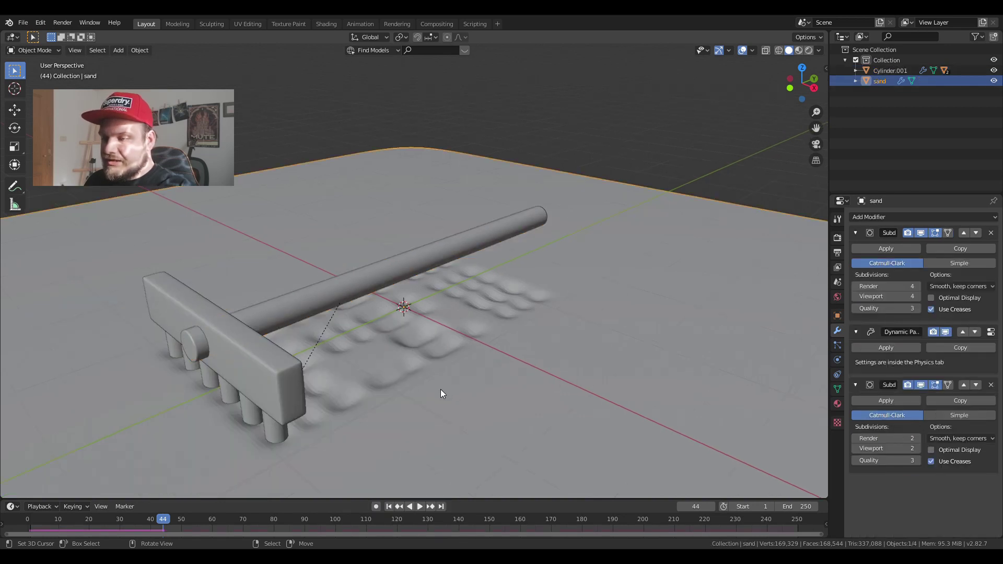
{"action": "right_click", "coordinate": [440, 390]}
{"action": "left_click", "coordinate": [419, 351]}
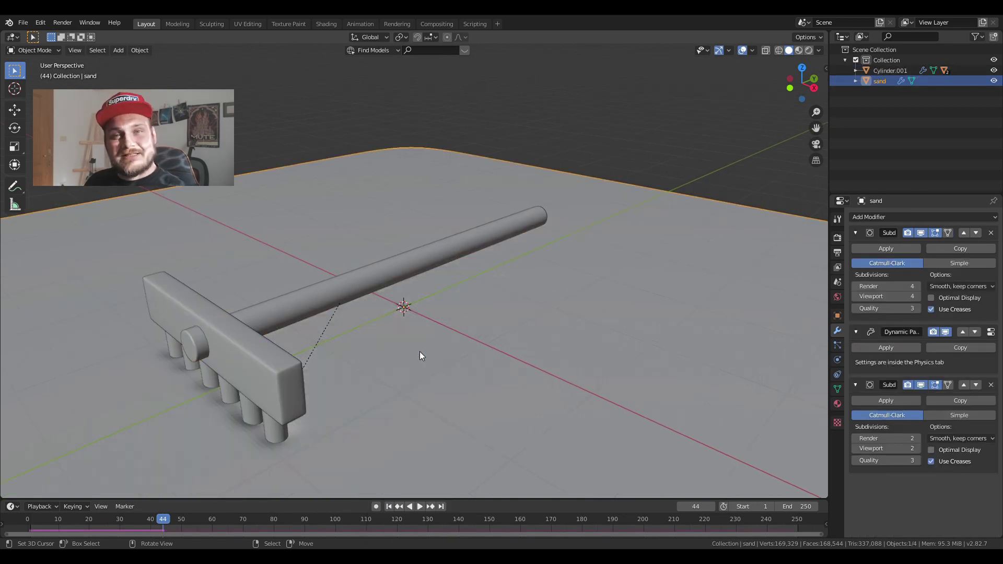
{"action": "left_click", "coordinate": [389, 506]}
{"action": "left_click", "coordinate": [919, 385]}
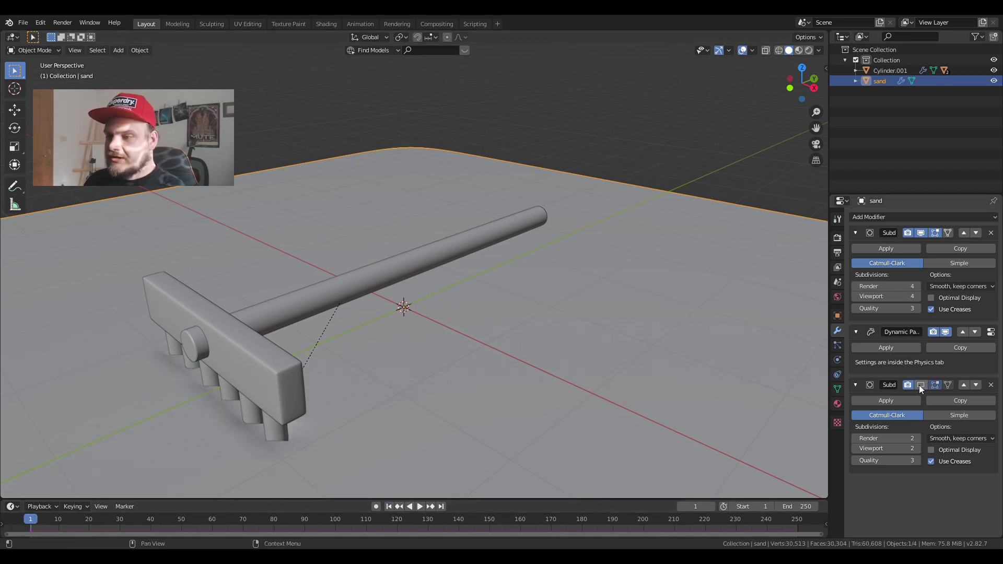
- Add a Bezier circle, raise it along Z and scale it 2x around the rake
{"action": "mouse_move", "coordinate": [402, 355]}
{"action": "middle_mouse_down"}
{"action": "mouse_move", "coordinate": [430, 342]}
{"action": "mouse_move", "coordinate": [417, 354]}
{"action": "middle_mouse_up"}
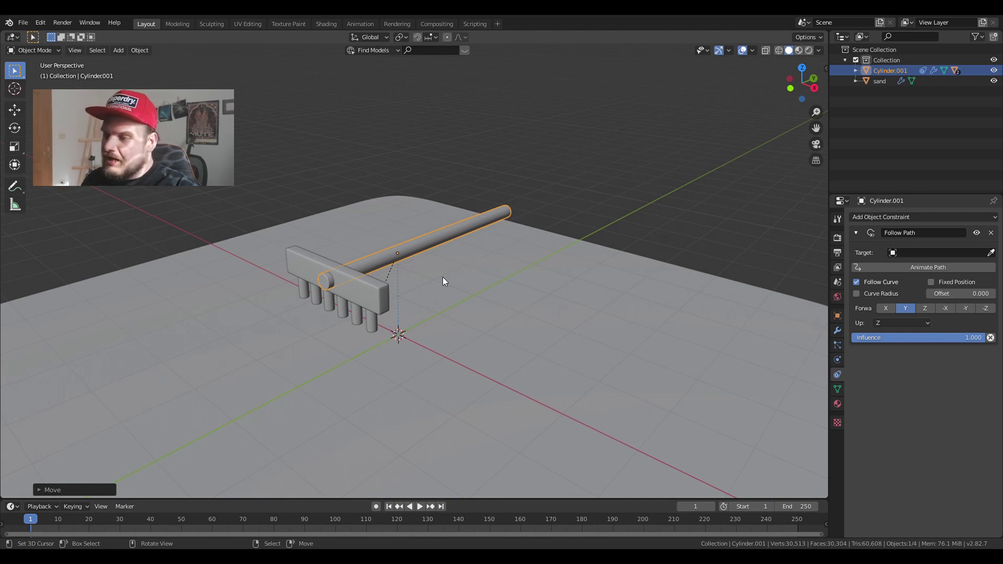
{"action": "key", "text": "shift+a"}
{"action": "mouse_move", "coordinate": [447, 279]}
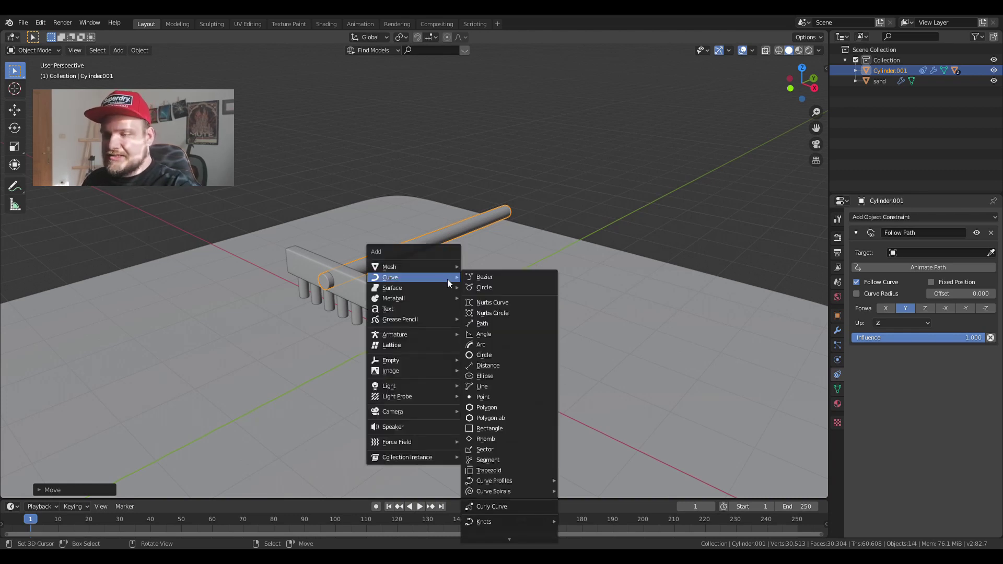
{"action": "left_click", "coordinate": [523, 288]}
{"action": "key", "text": "g"}
{"action": "key", "text": "z"}
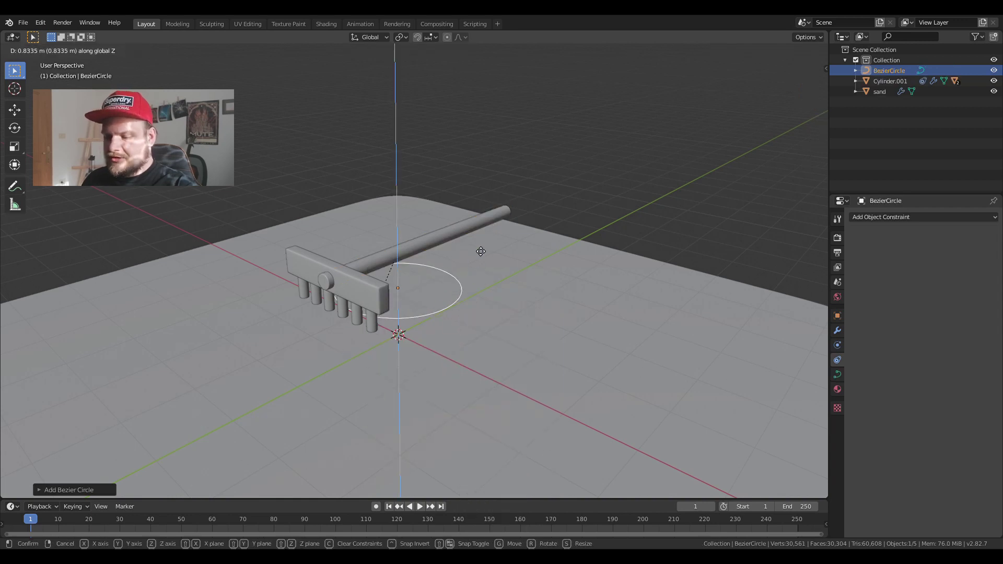
{"action": "left_click", "coordinate": [471, 220]}
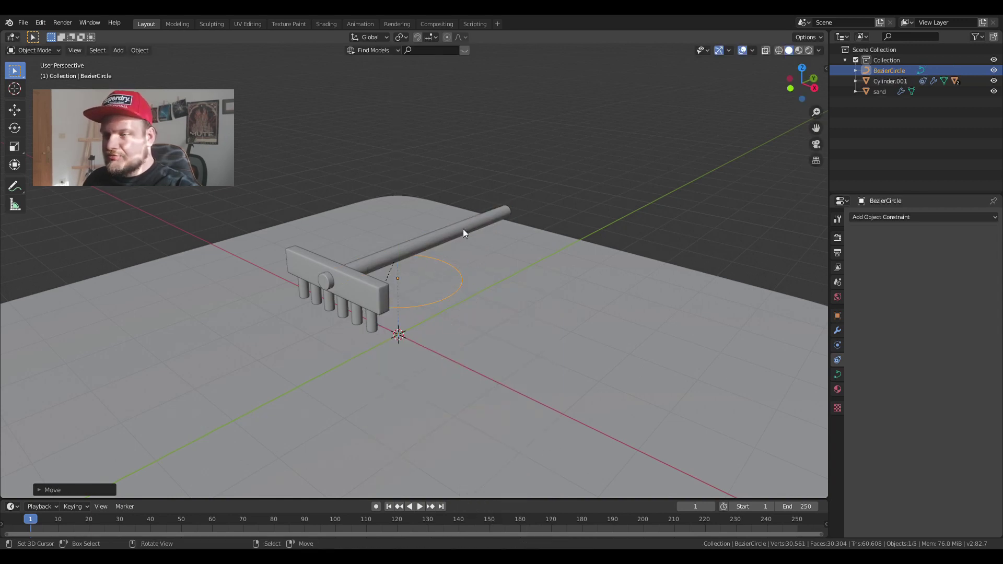
{"action": "key", "text": "s"}
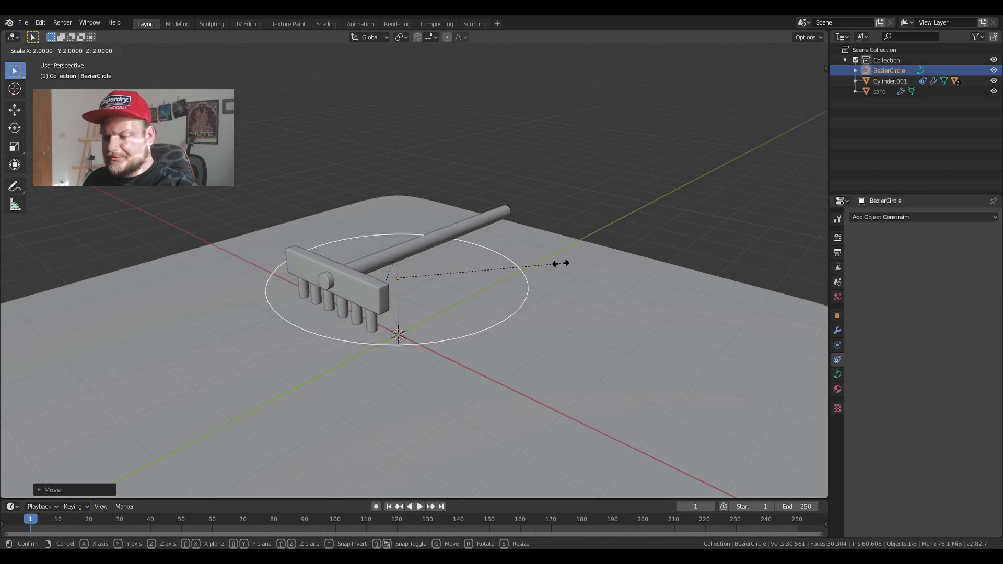
{"action": "left_click", "coordinate": [563, 263]}
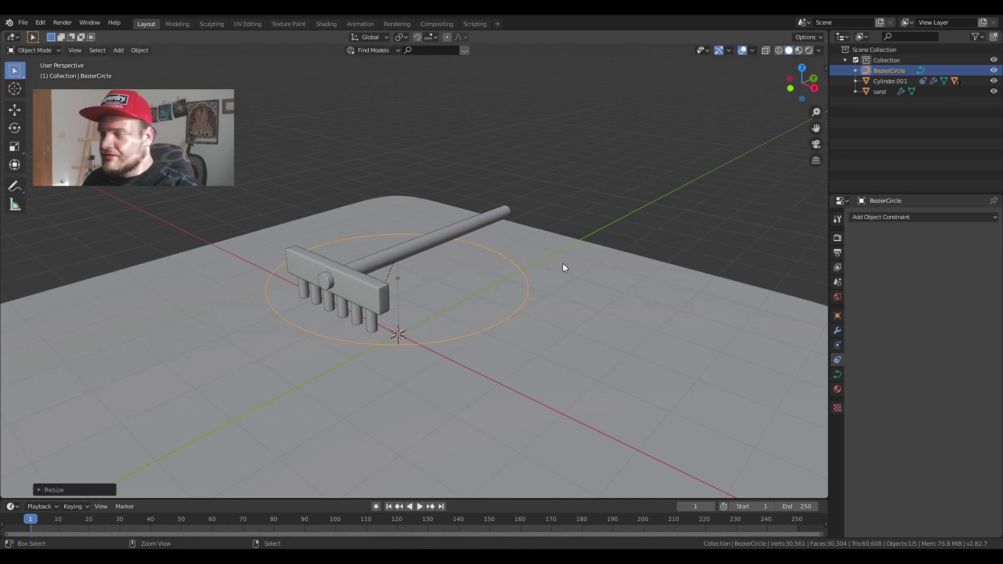
{"action": "key", "text": "ctrl+a"}
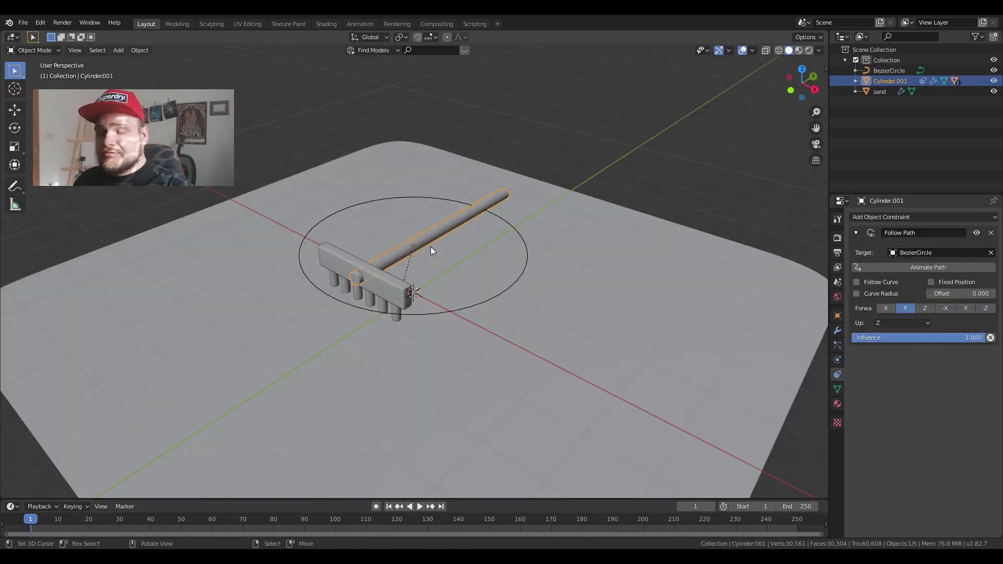
- Tilt the rake upright by rotating it about the X axis
{"action": "key", "text": "r"}
{"action": "key", "text": "x"}
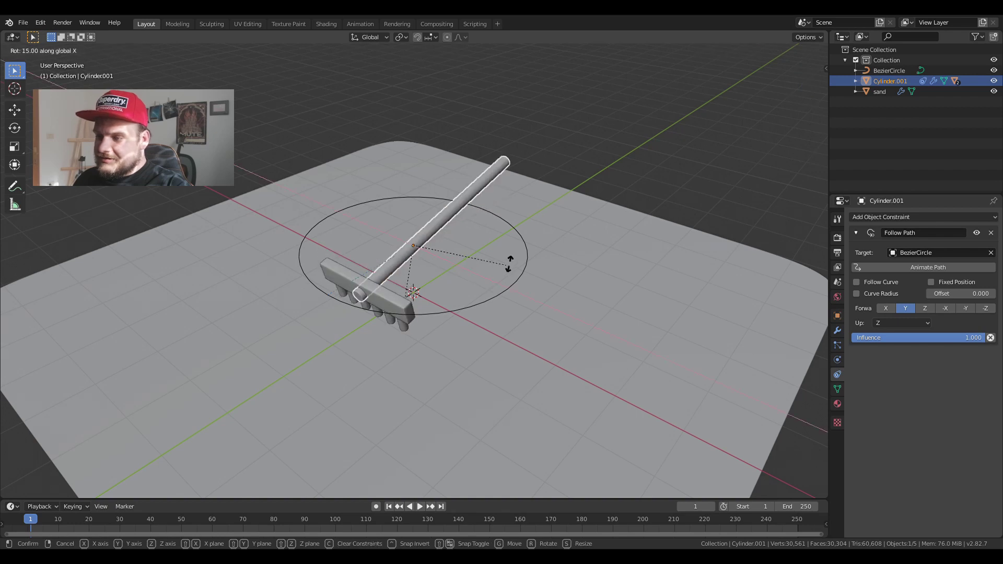
{"action": "left_click", "coordinate": [516, 243]}
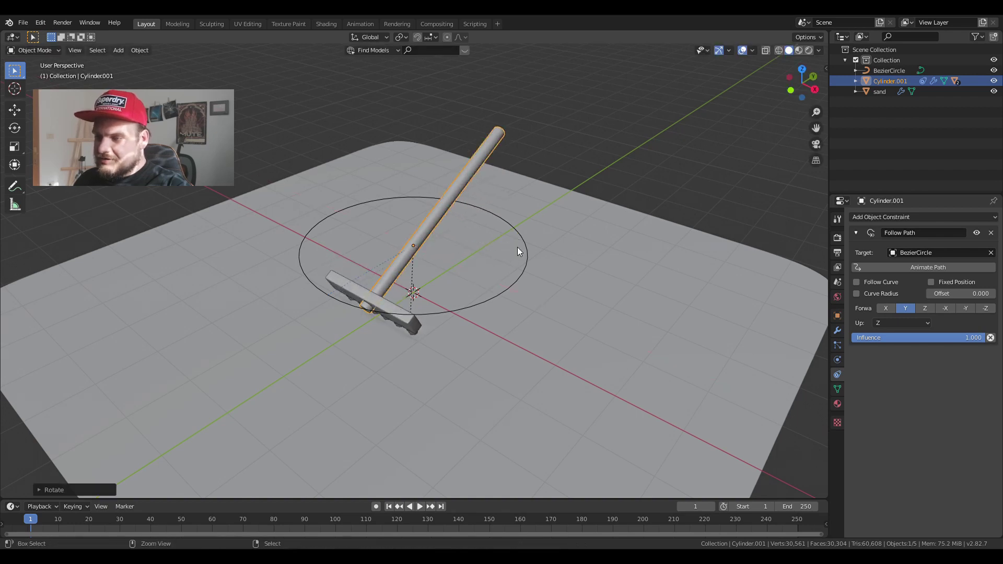
{"action": "middle_click_drag", "start_coordinate": [517, 247], "coordinate": [358, 320]}
{"action": "middle_click_drag", "start_coordinate": [401, 246], "coordinate": [442, 293]}
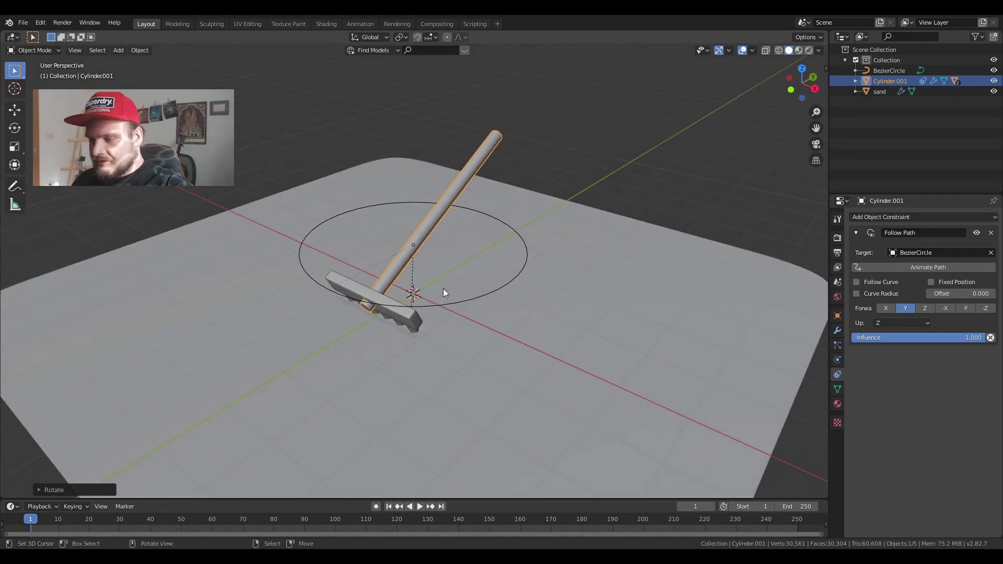
- From top view, slide the rake 1.3 m along Y onto the circular path
{"action": "key", "text": "KP_7"}
{"action": "key", "text": "g"}
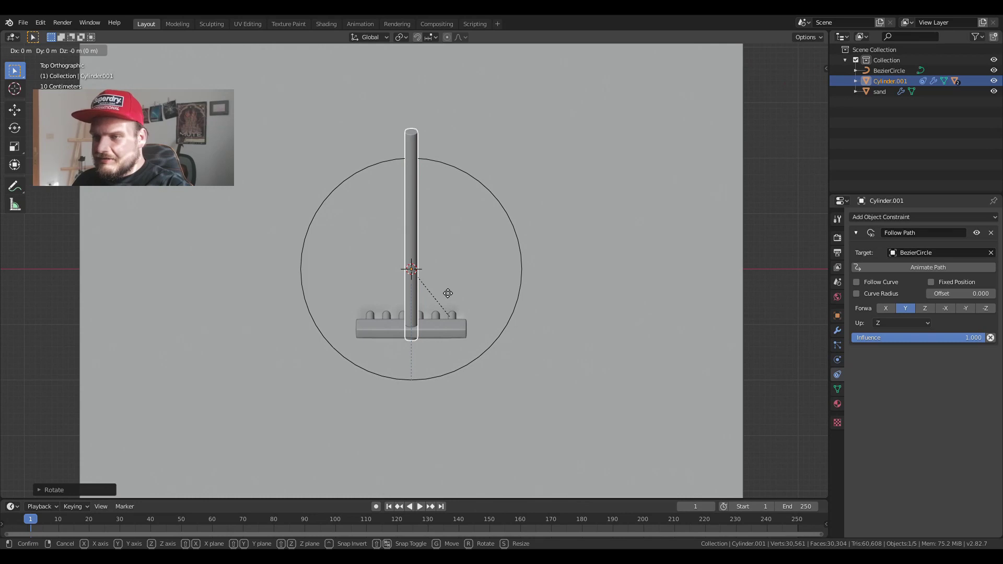
{"action": "key", "text": "y"}
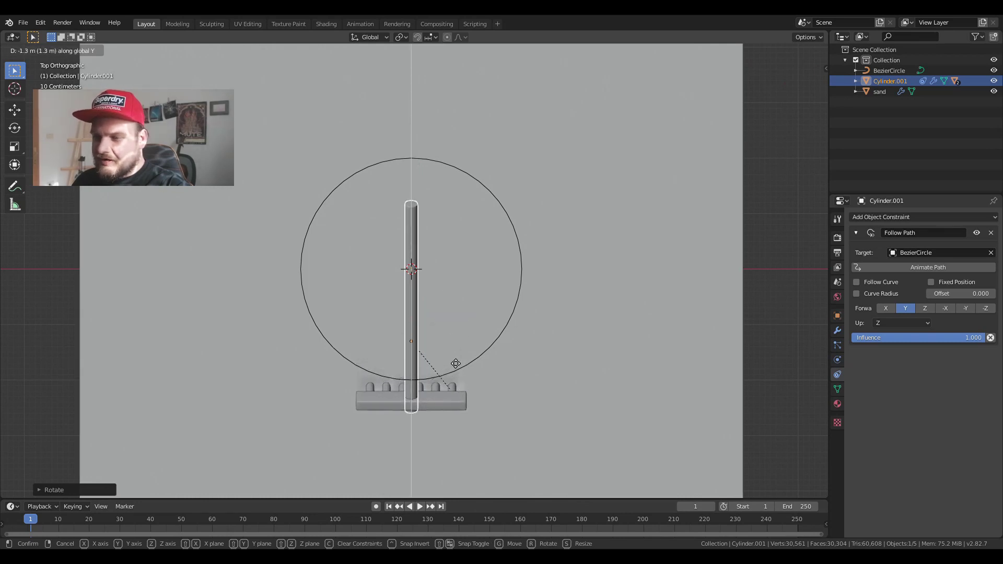
{"action": "left_click", "coordinate": [456, 376]}
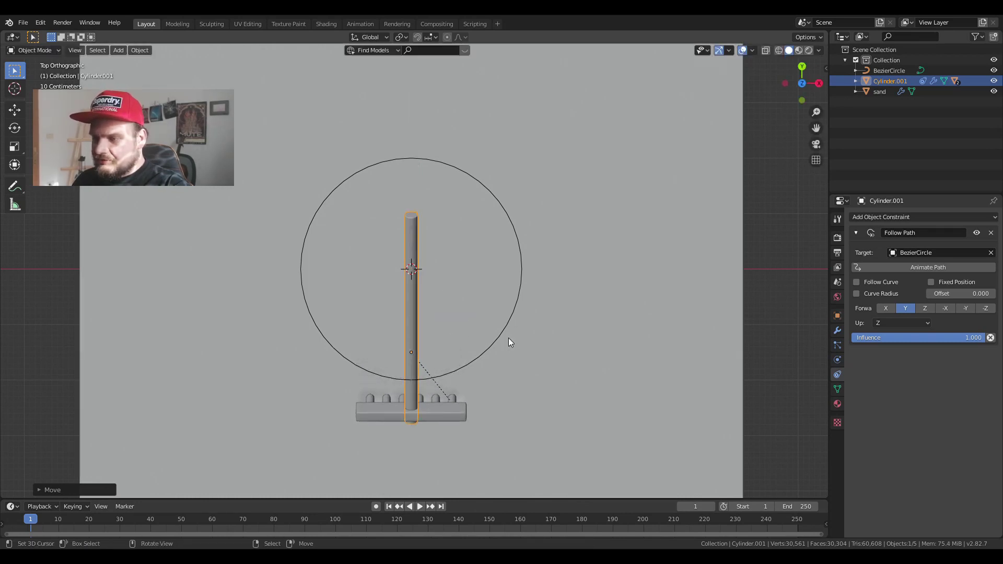
{"action": "middle_click_drag", "start_coordinate": [509, 338], "coordinate": [509, 285]}
- Turn the rake 90° about Z and enable Follow Curve on its Follow Path constraint
{"action": "key", "text": "r"}
{"action": "key", "text": "z"}
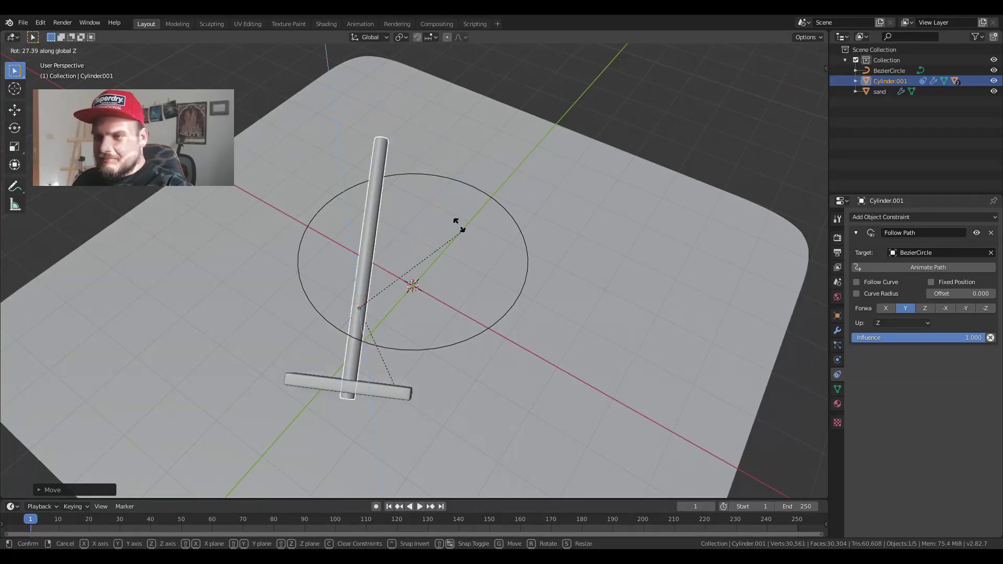
{"action": "left_click", "coordinate": [340, 208]}
{"action": "middle_click_drag", "start_coordinate": [688, 309], "coordinate": [694, 278]}
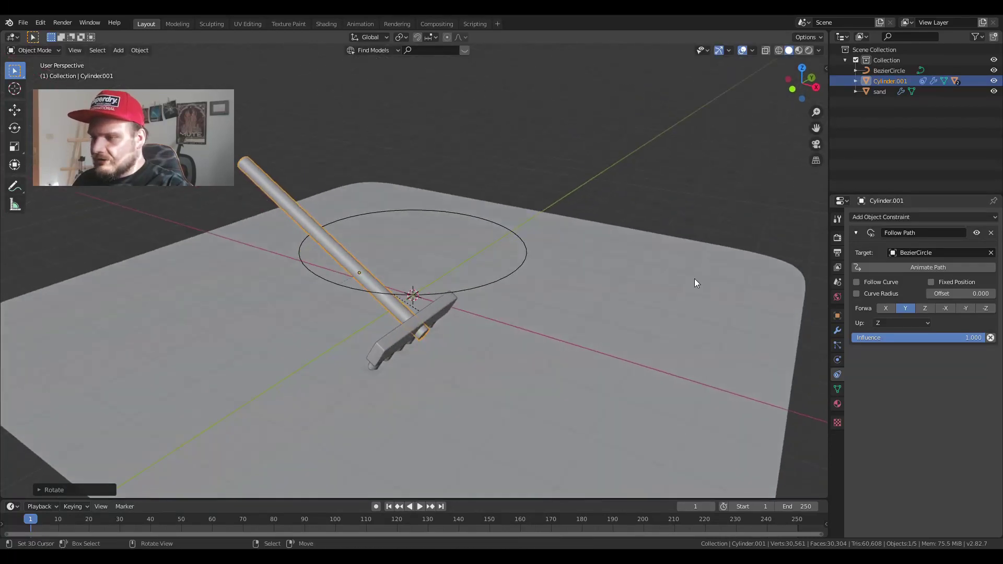
{"action": "left_click", "coordinate": [857, 282]}
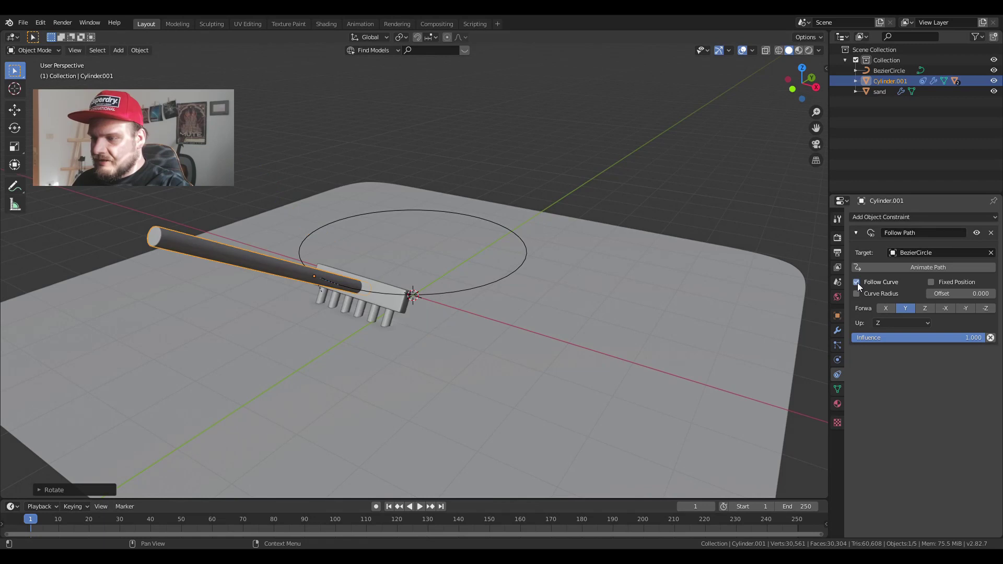
- Preview the rake's motion around the path, then rewind to frame 1
{"action": "left_click", "coordinate": [418, 506]}
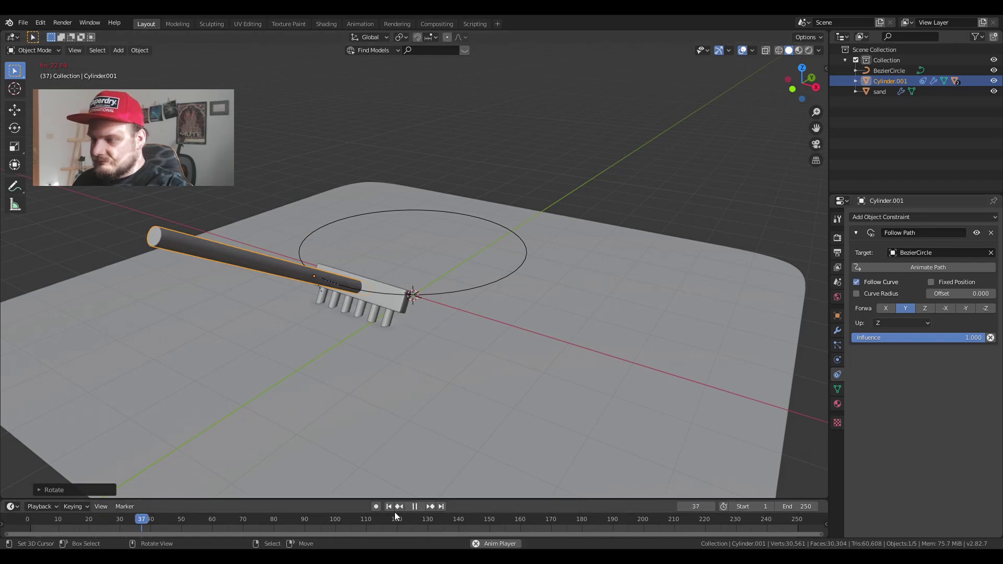
{"action": "left_click", "coordinate": [414, 507]}
{"action": "left_click", "coordinate": [389, 506]}
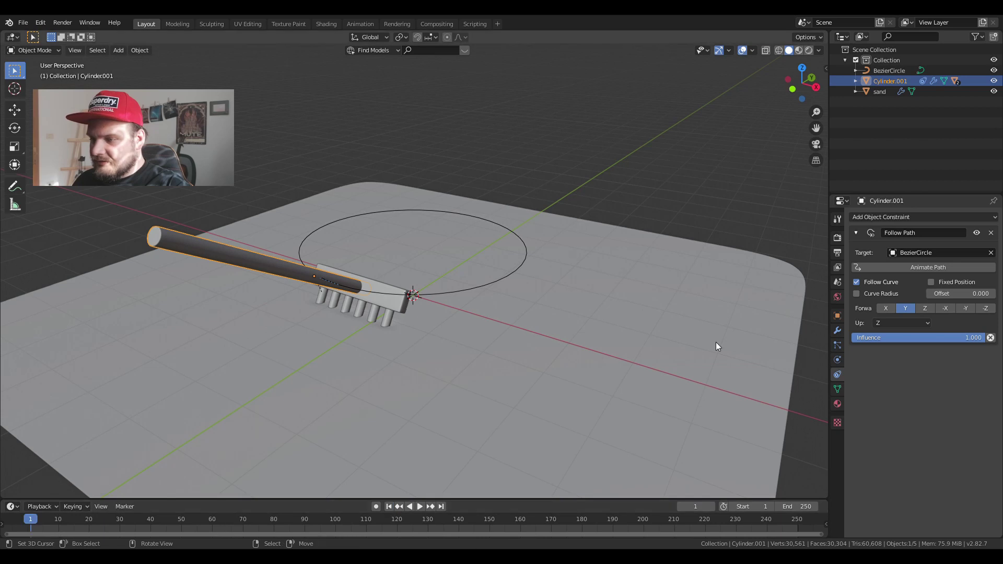
{"action": "left_click", "coordinate": [418, 506]}
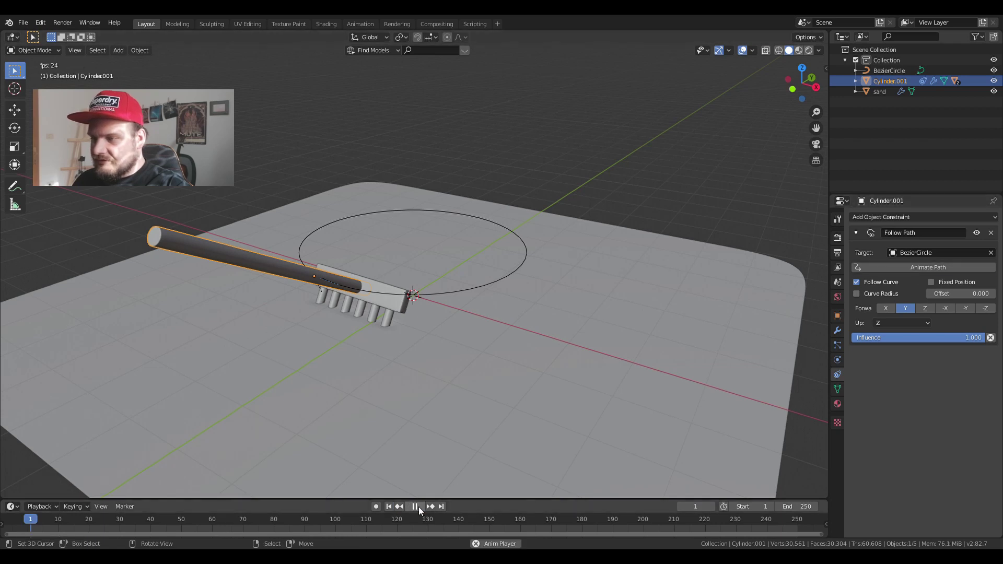
{"action": "middle_click_drag", "start_coordinate": [488, 309], "coordinate": [504, 309]}
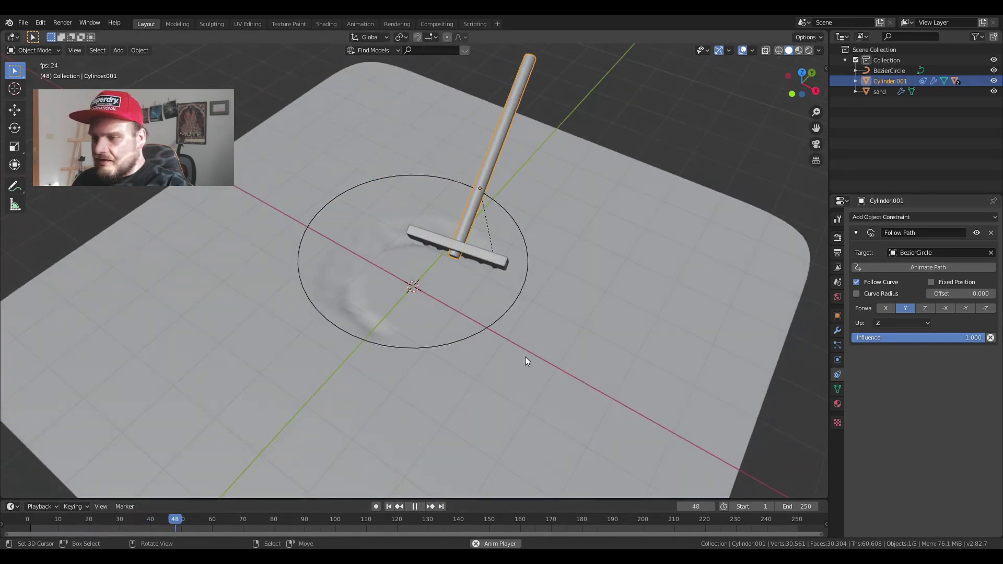
{"action": "left_click", "coordinate": [414, 506]}
{"action": "left_click", "coordinate": [389, 506]}
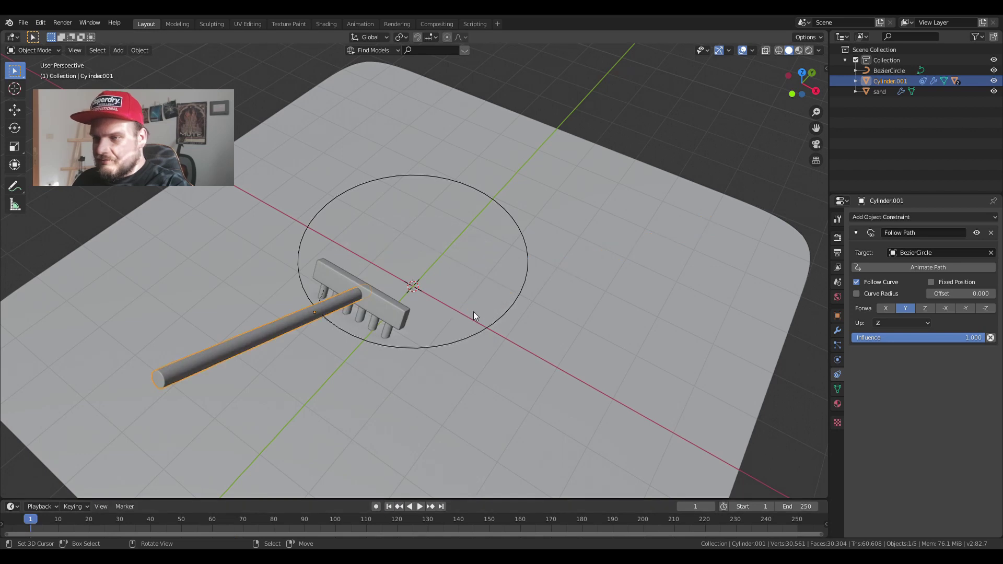
- Turn the rake -85° about Z and replay the animation to watch it carve grooves
{"action": "key", "text": "r"}
{"action": "key", "text": "z"}
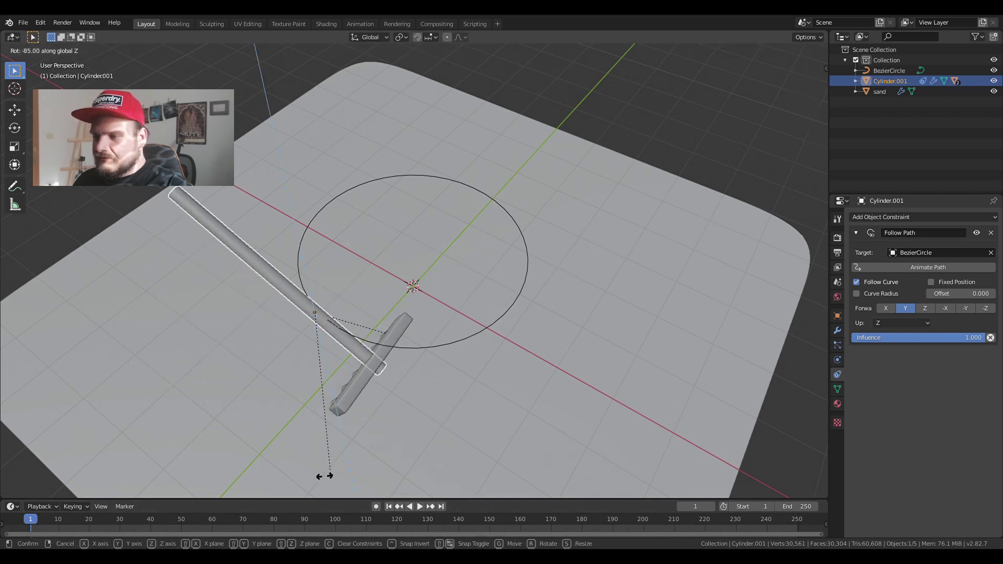
{"action": "left_click", "coordinate": [314, 475]}
{"action": "left_click", "coordinate": [419, 506]}
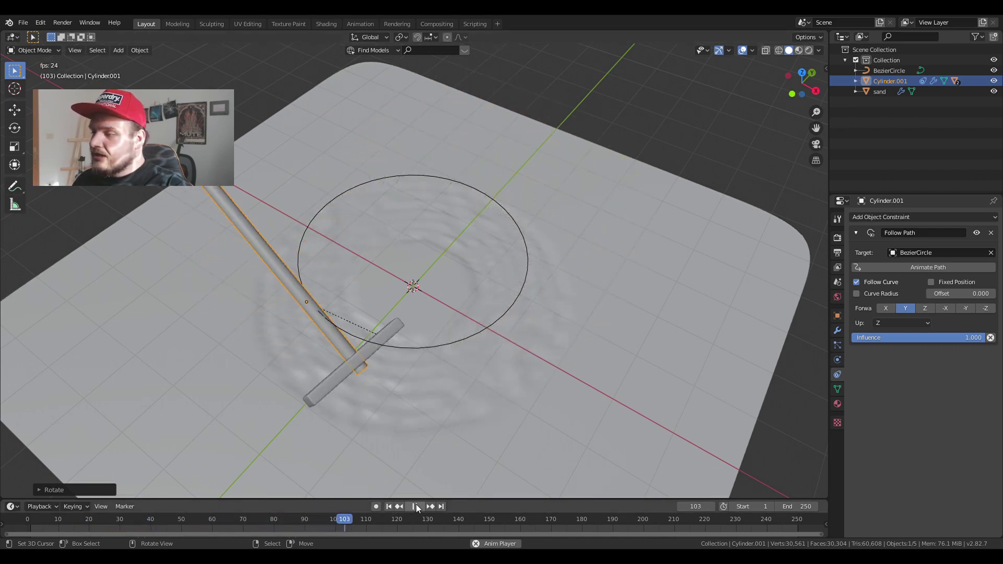
- Stop playback and raise the sand's first Subdivision viewport level to 5
{"action": "left_click", "coordinate": [416, 505]}
{"action": "middle_click_drag", "start_coordinate": [389, 326], "coordinate": [407, 340]}
{"action": "left_click", "coordinate": [497, 362]}
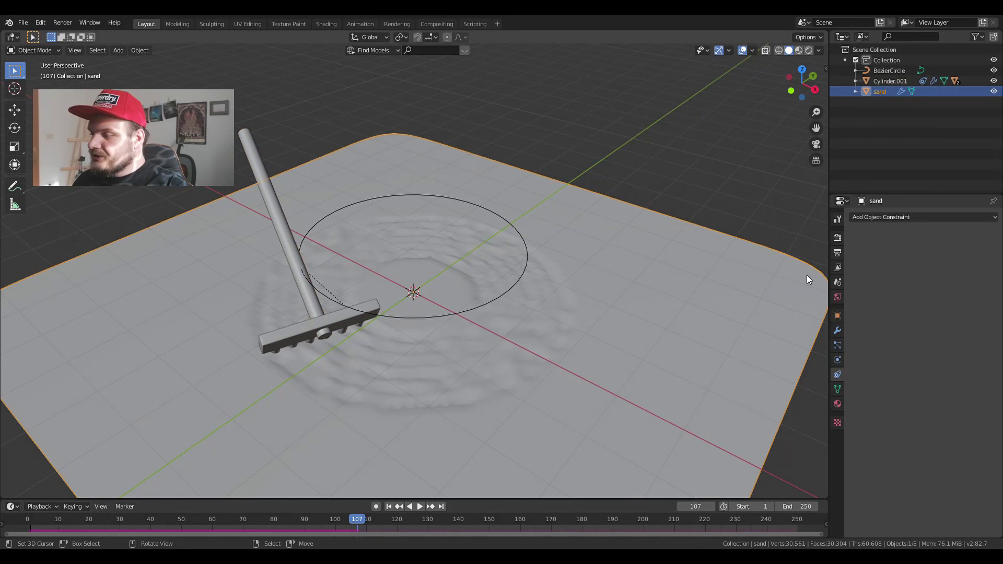
{"action": "left_click", "coordinate": [834, 332]}
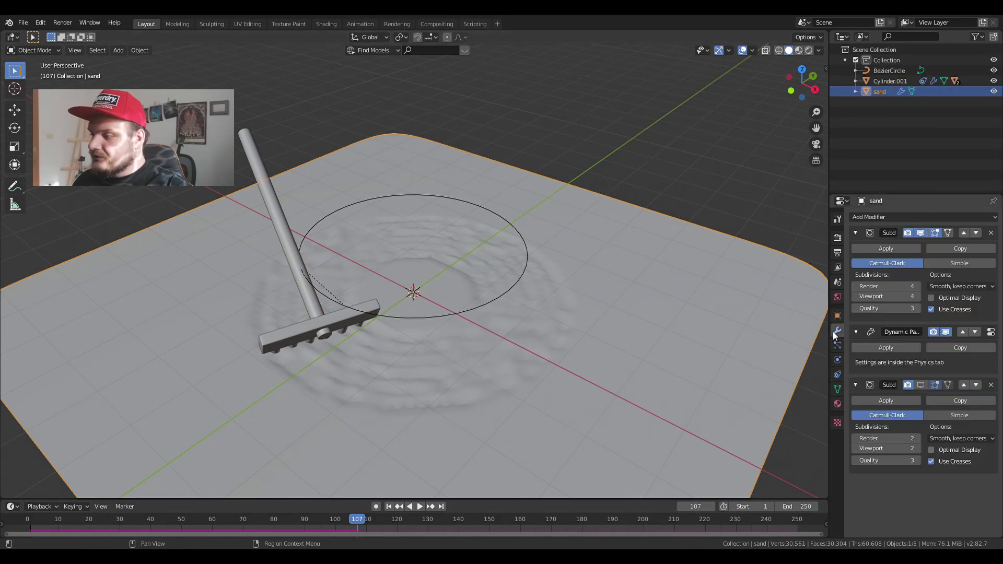
{"action": "left_click", "coordinate": [917, 296]}
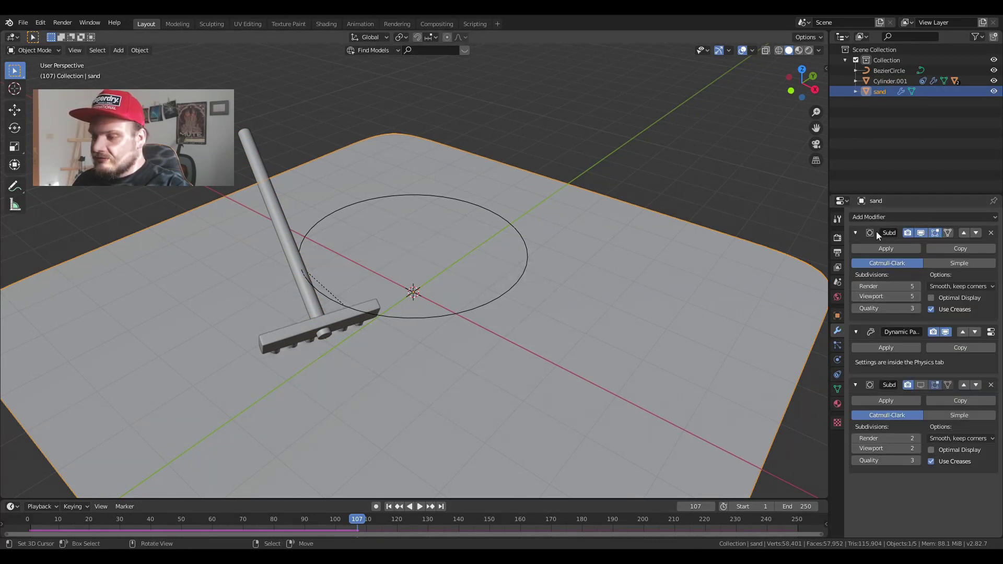
- Replay from frame 1 with the second Subdivision shown in the viewport, stopping at frame 73
{"action": "left_click", "coordinate": [391, 507]}
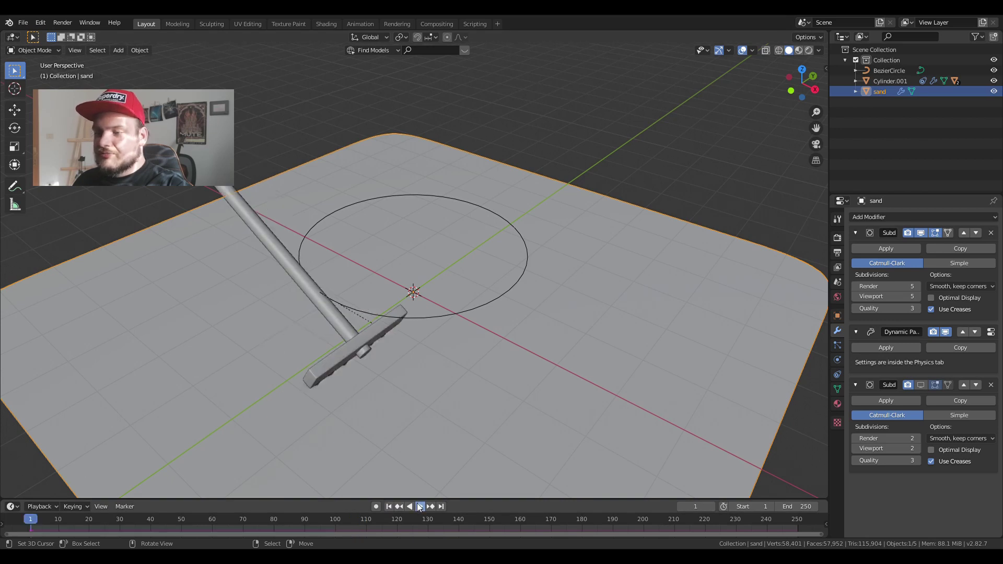
{"action": "left_click", "coordinate": [420, 506]}
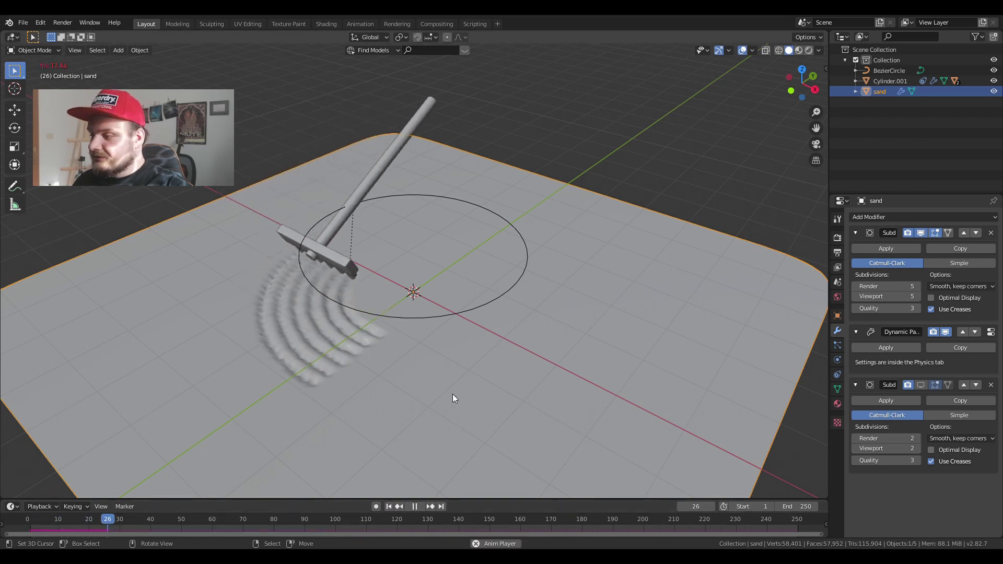
{"action": "left_click", "coordinate": [921, 385]}
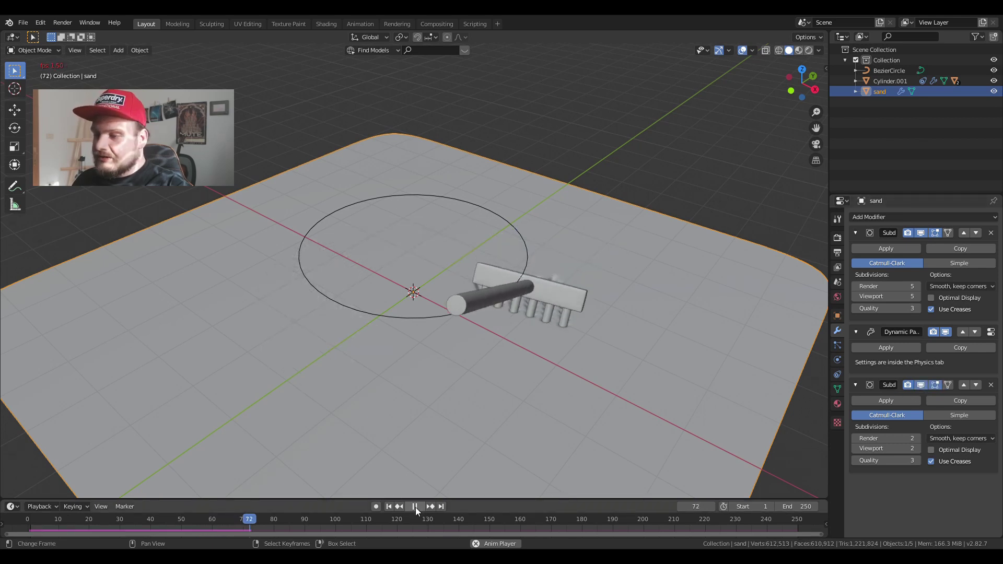
{"action": "key", "text": "space"}
{"action": "middle_click_drag", "start_coordinate": [462, 478], "coordinate": [421, 394]}
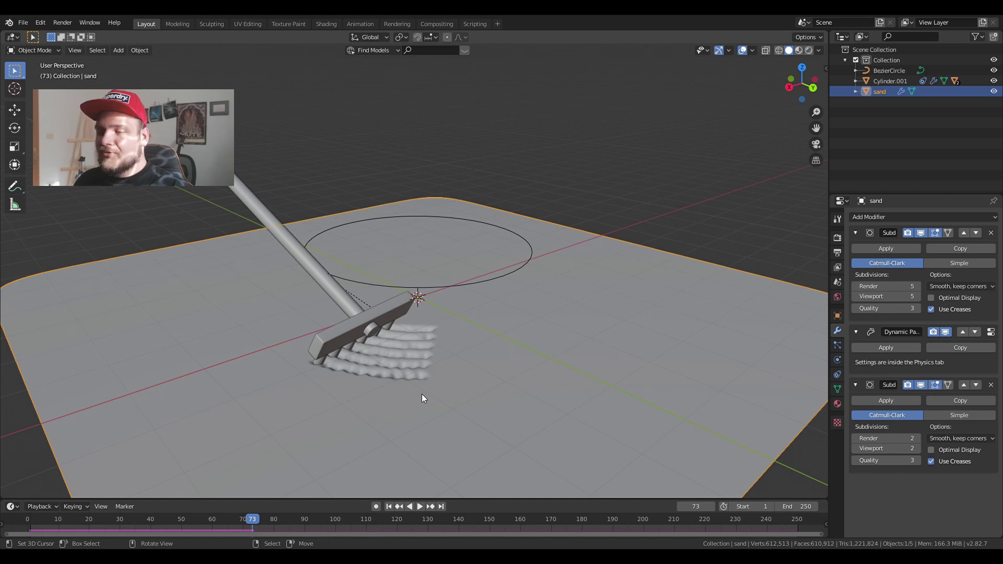
{"action": "left_click", "coordinate": [420, 507]}
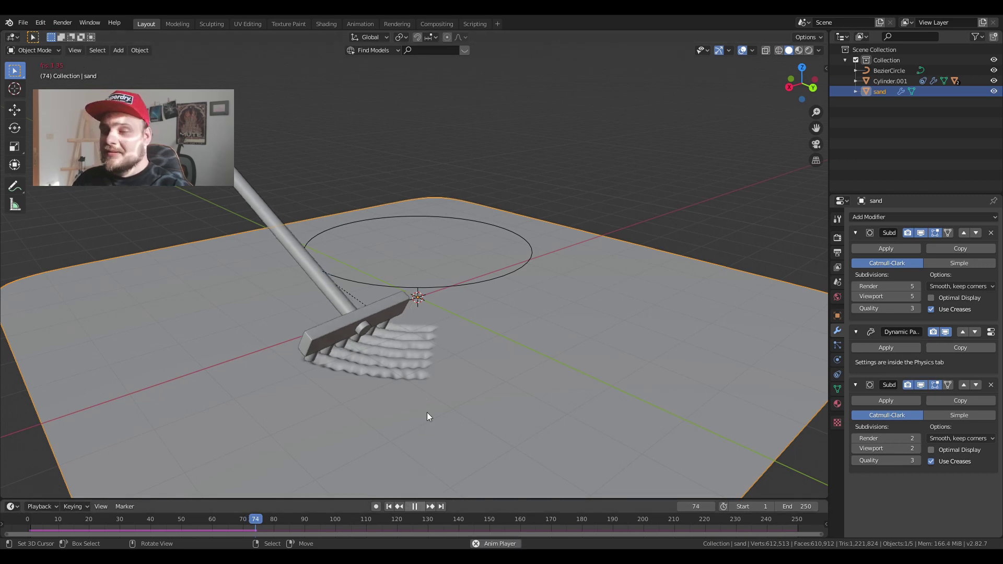